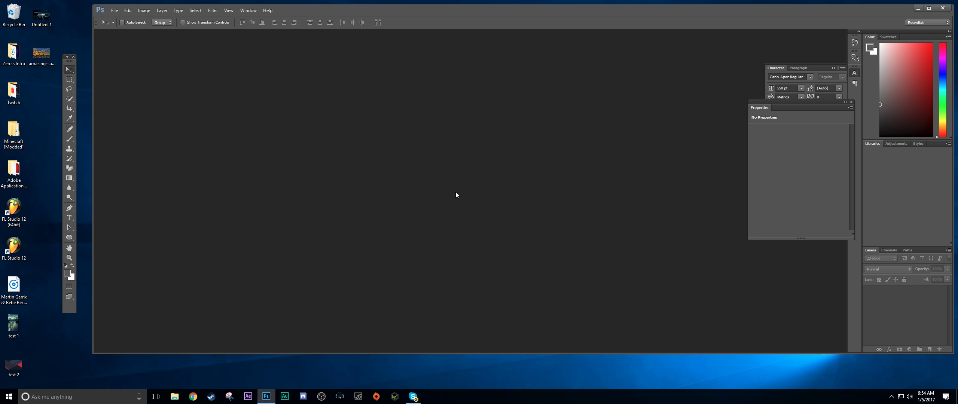
Step: Create a 1000 × 1000 px document named Profile Picture and drop the test 2 image onto it
left_click(115, 10)
left_click(122, 19)
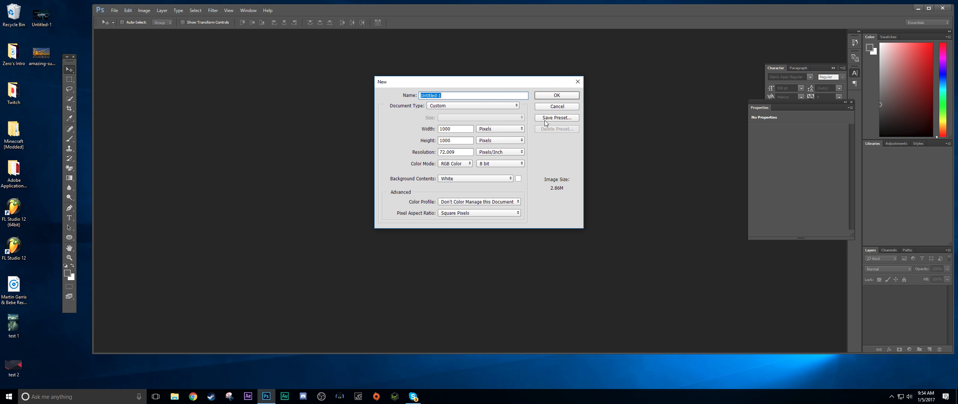
left_click(489, 129)
left_click(486, 128)
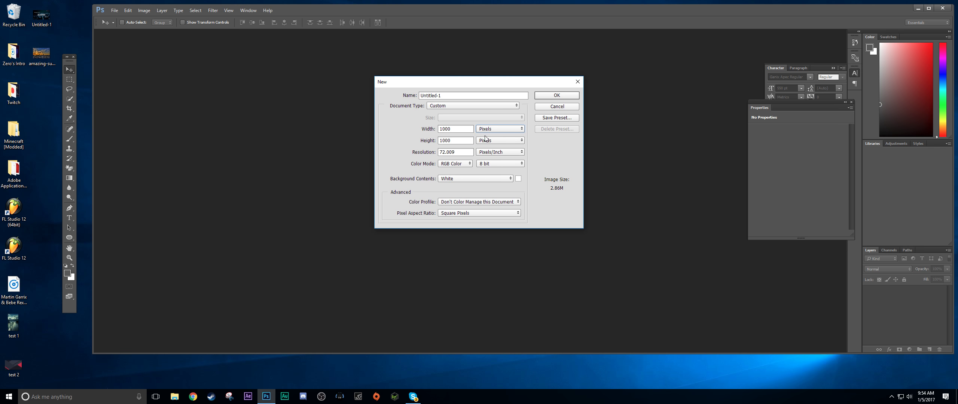
left_click(466, 131)
left_click(454, 142)
left_click(455, 94)
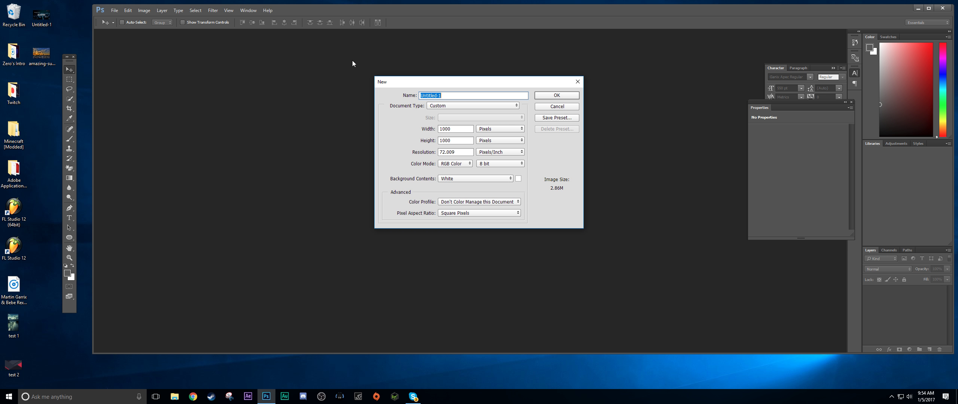
key("BackSpace")
left_click(567, 94)
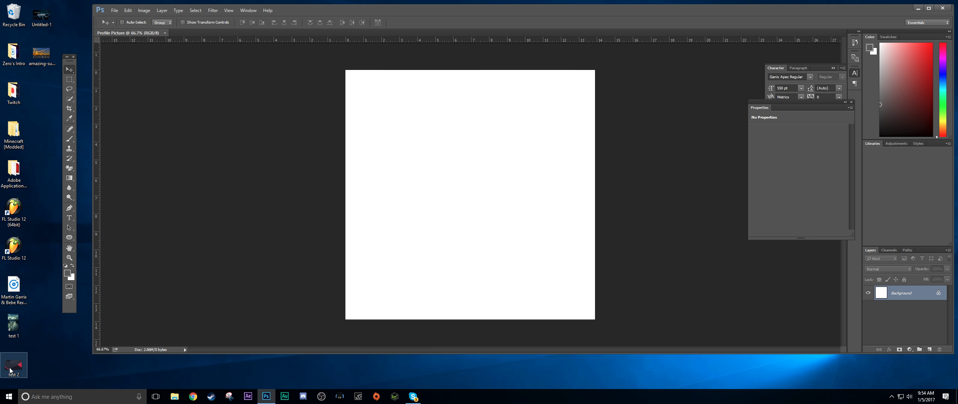
left_click_drag(13, 365, 434, 194)
Step: Stretch the test 2 image to fill the canvas and commit the placement
left_click_drag(445, 169, 445, 114)
left_click_drag(471, 211, 471, 319)
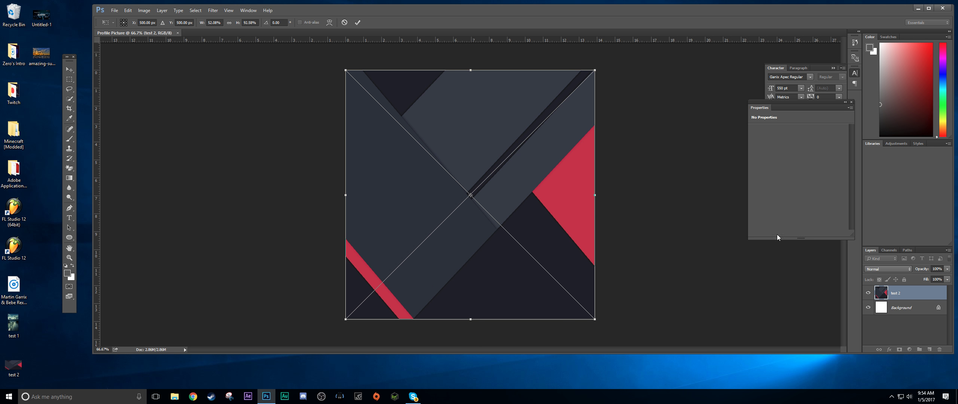
left_click(69, 70)
left_click(489, 143)
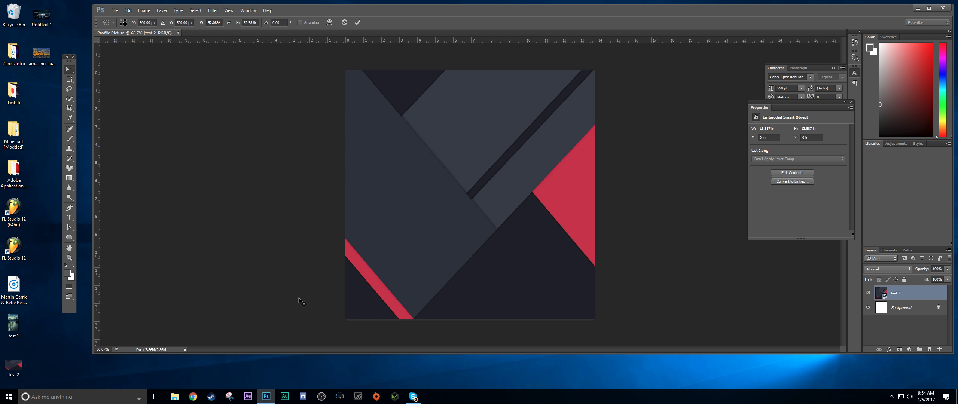
Step: Start an ellipse on the canvas, then dismiss the Ellipse size dialog
left_click(68, 239)
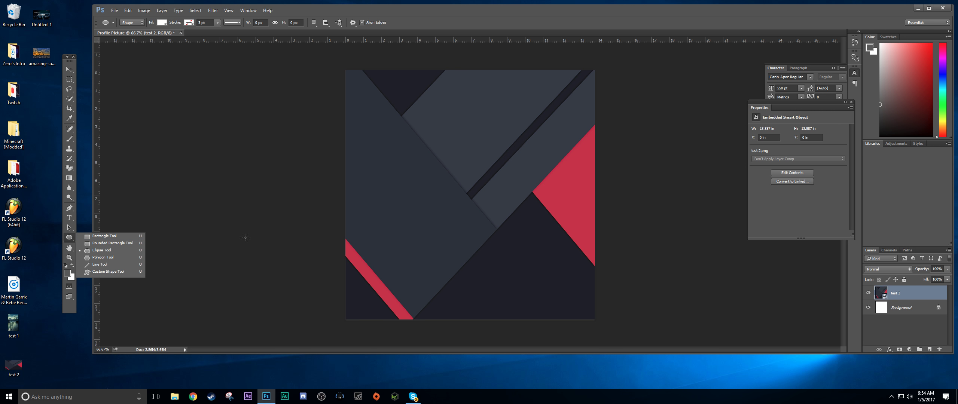
left_click(663, 151)
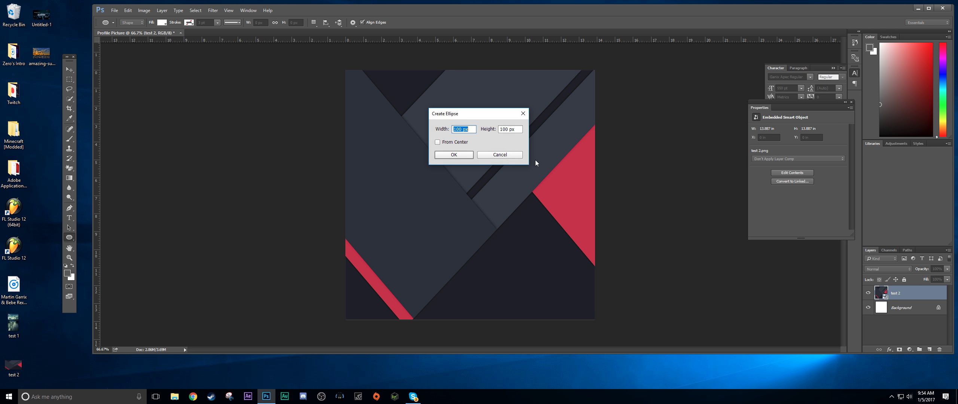
left_click(524, 111)
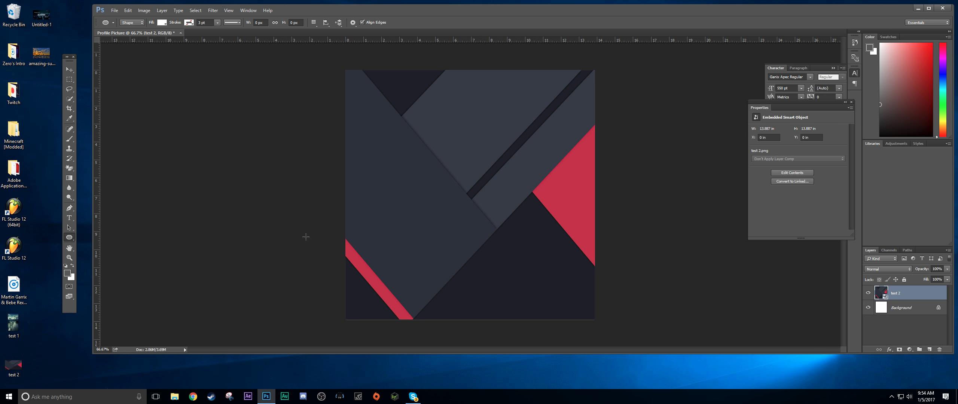
Step: Choose the BigNoodleTitling Regular font for the Type tool
left_click(69, 217)
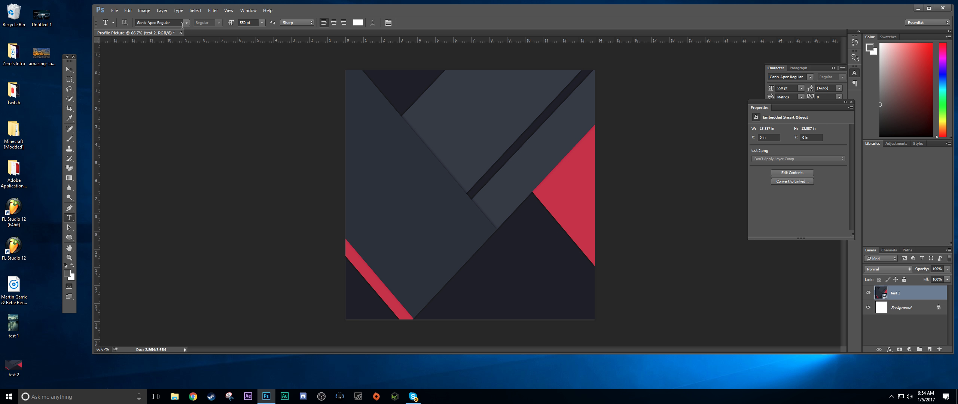
left_click(190, 23)
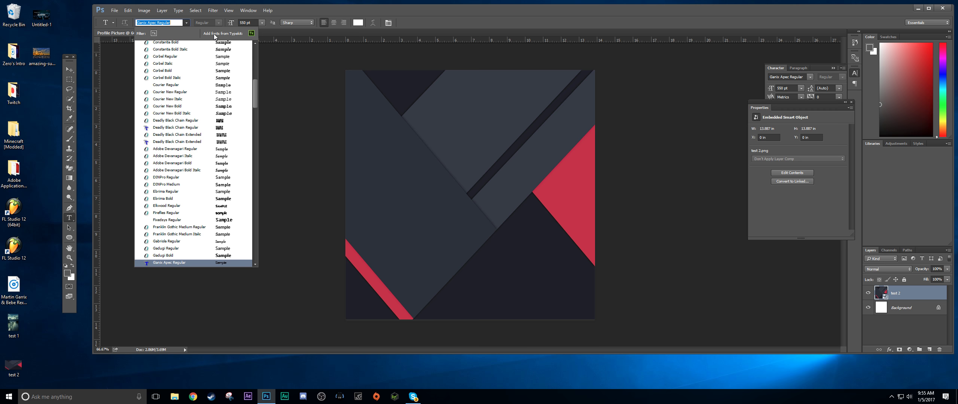
scroll(196, 117, "up", 5)
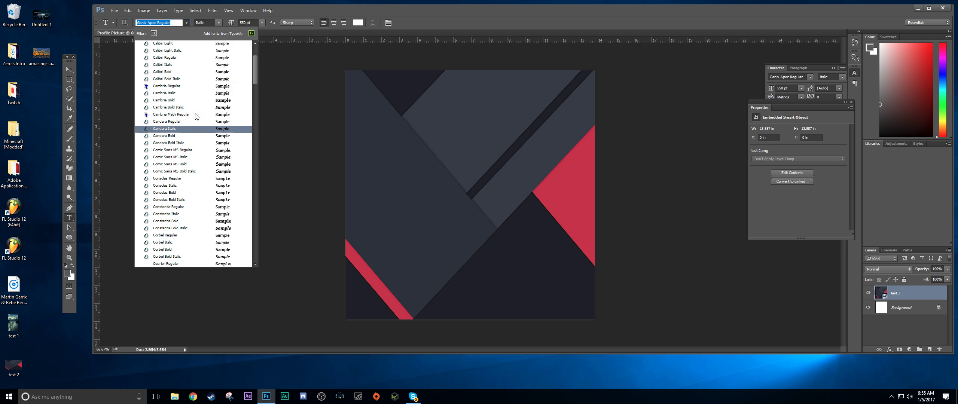
left_click(189, 93)
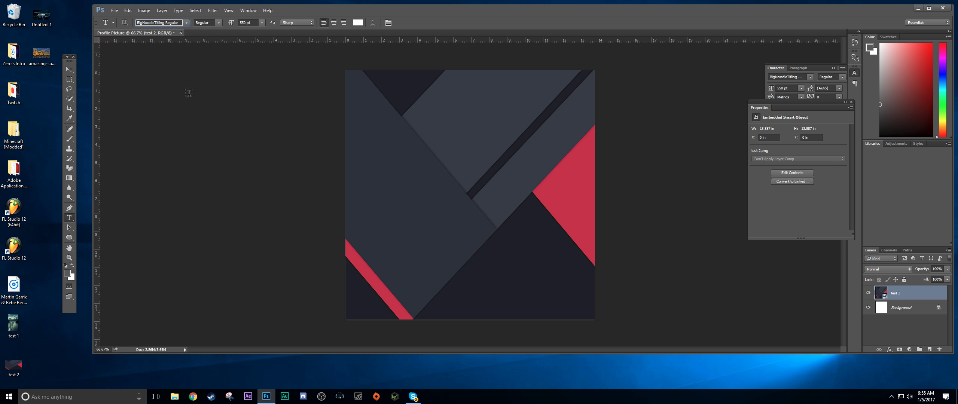
Step: Type TXG on the canvas, commit it, and move it to the centre
left_click(420, 186)
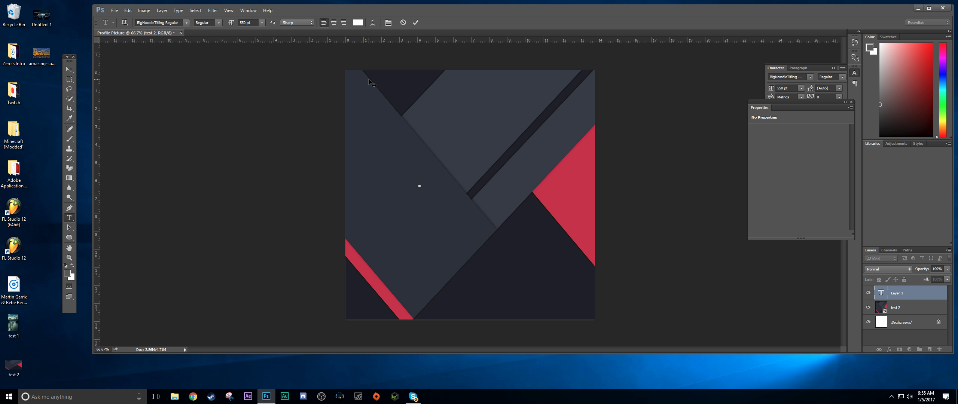
type("TXG")
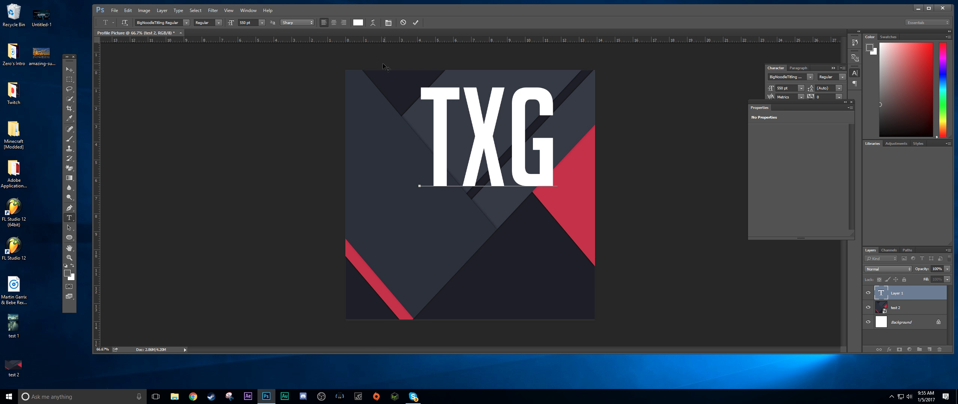
left_click(69, 69)
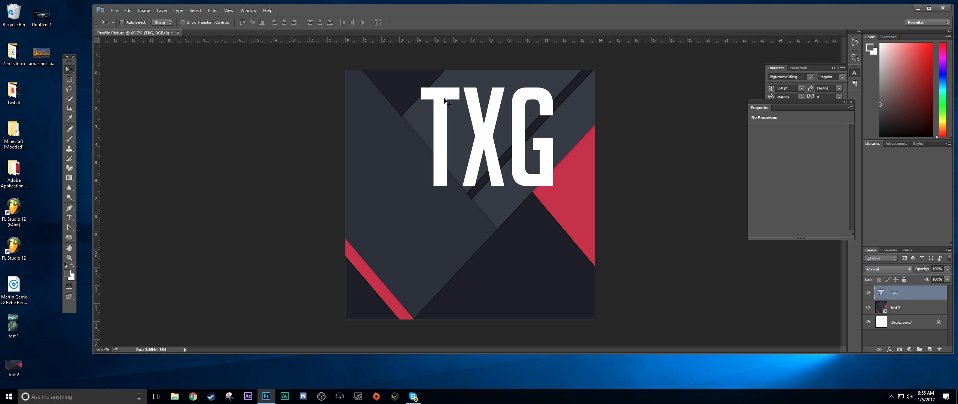
left_click_drag(441, 102, 424, 160)
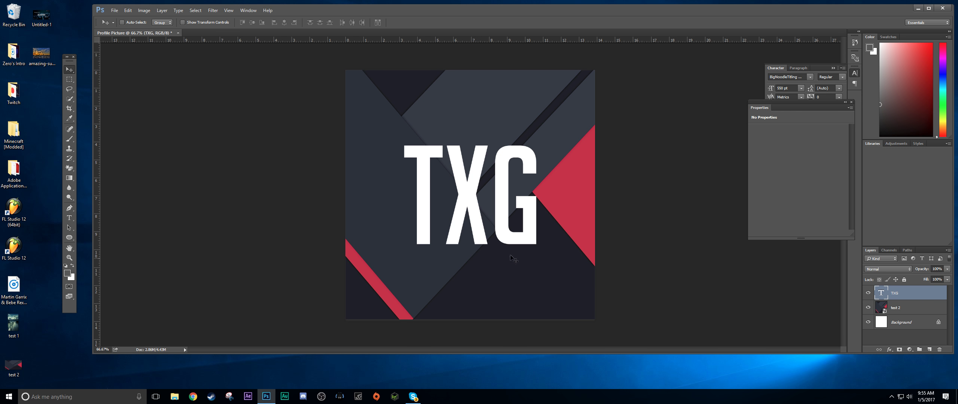
left_click(69, 218)
Step: Change the TXG letters to Elkwood Regular and re-centre the text on the canvas
left_click_drag(535, 232, 186, 52)
left_click(186, 22)
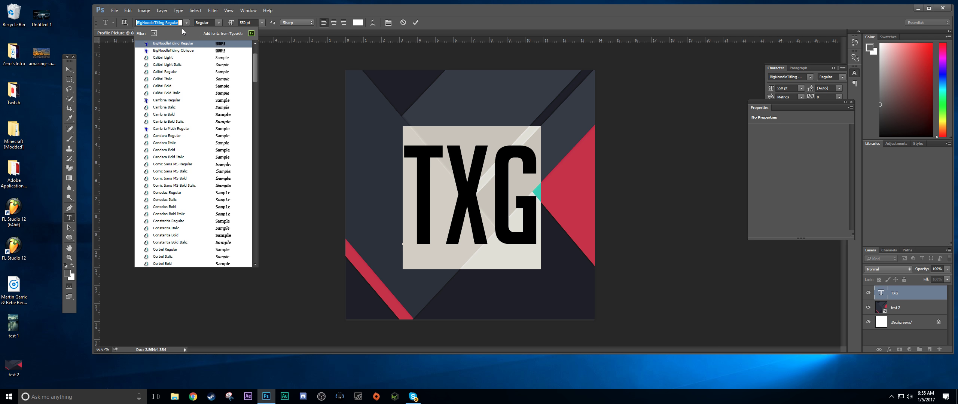
scroll(204, 178, "down", 9)
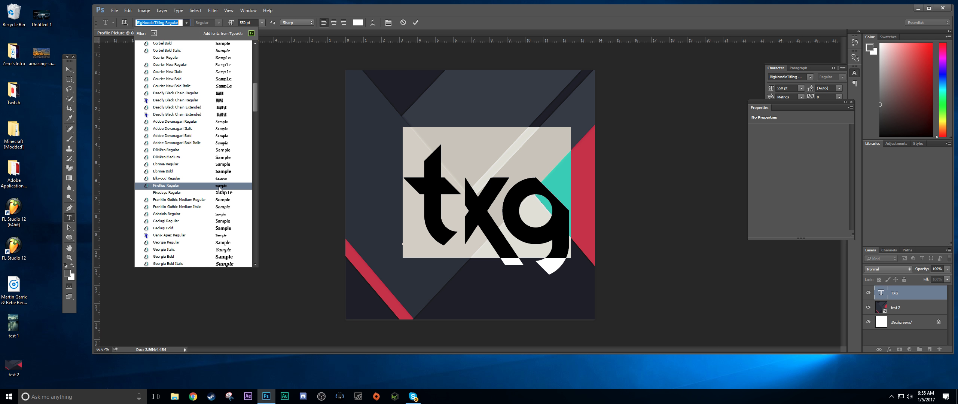
scroll(219, 225, "down", 6)
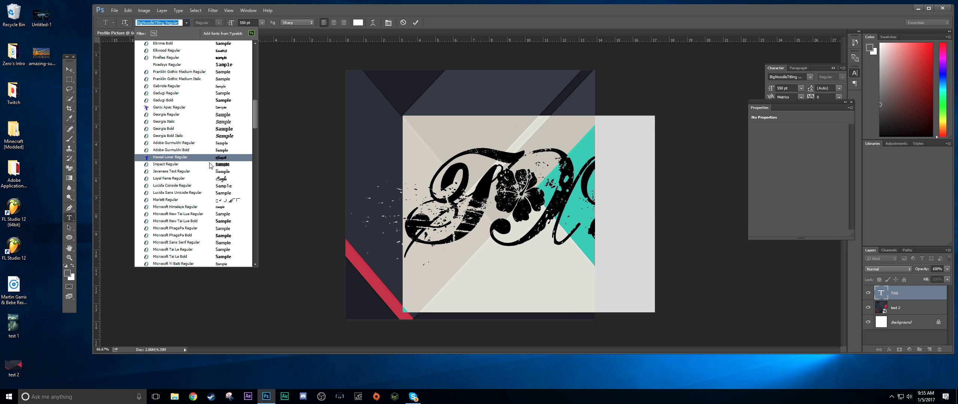
scroll(217, 198, "down", 2)
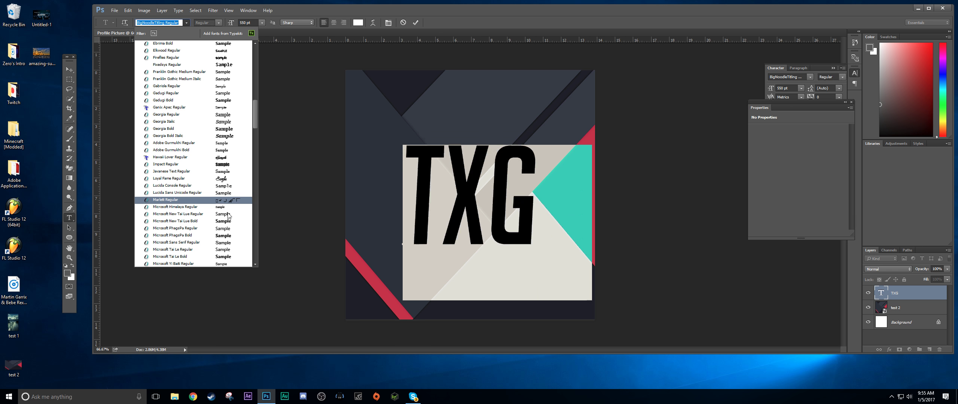
scroll(224, 232, "down", 6)
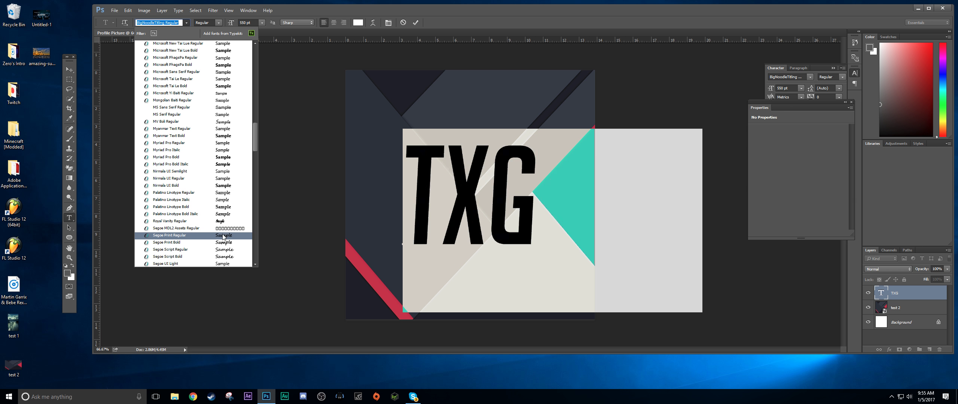
scroll(222, 243, "down", 5)
scroll(224, 245, "down", 3)
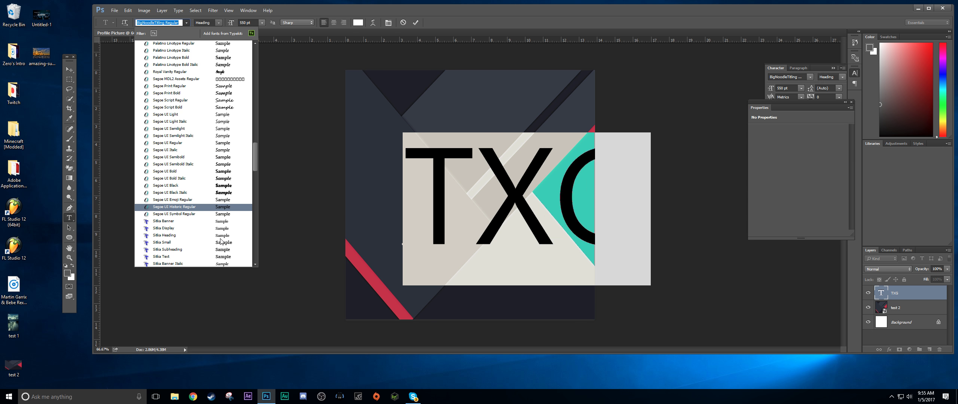
scroll(224, 161, "up", 20)
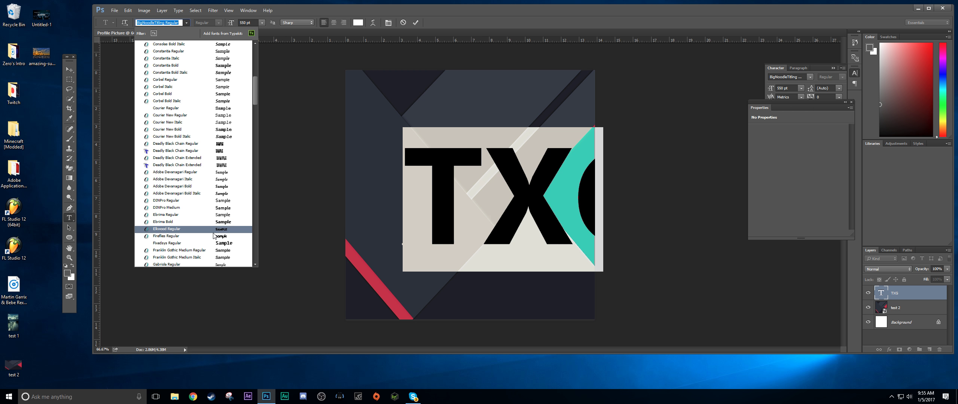
left_click(220, 229)
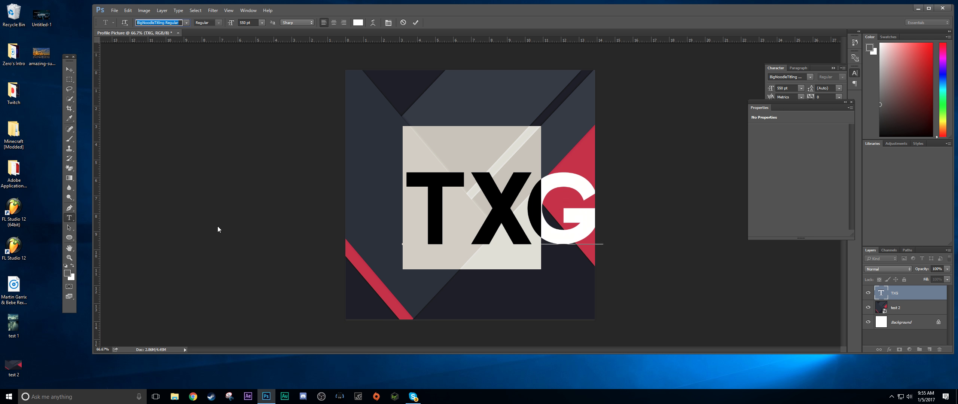
left_click(70, 70)
left_click_drag(442, 214, 409, 200)
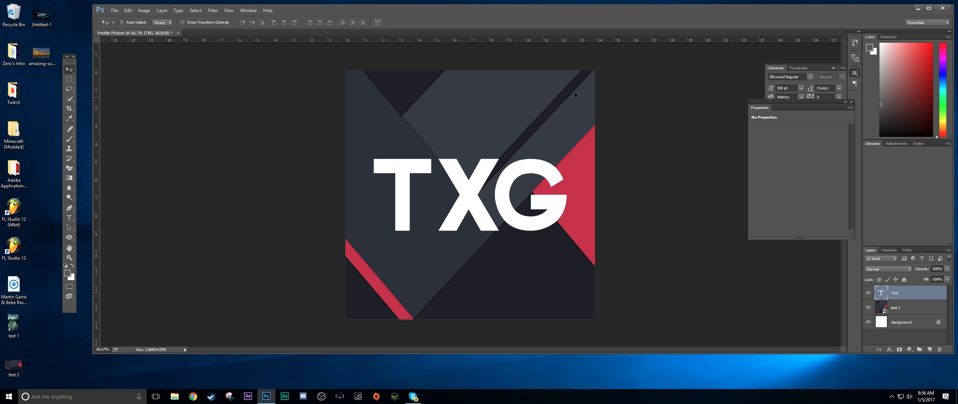
Step: Draw a wide ellipse over the TXG text, nudge it into place, and fill it black
left_click(69, 237)
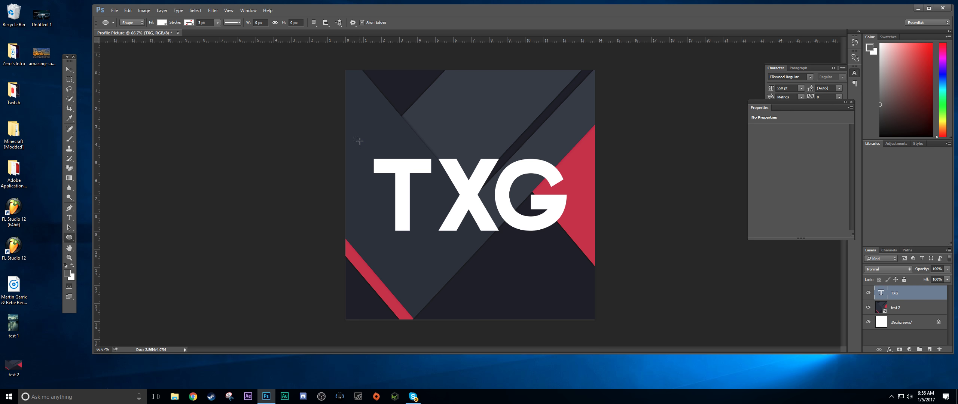
left_click_drag(360, 142, 596, 259)
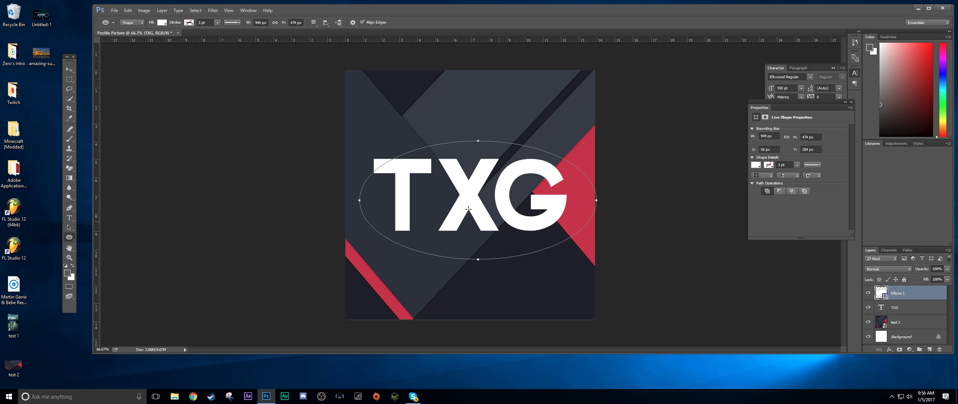
key("v")
mouse_move(421, 201)
left_mouse_down()
mouse_move(412, 202)
mouse_move(429, 194)
left_mouse_up()
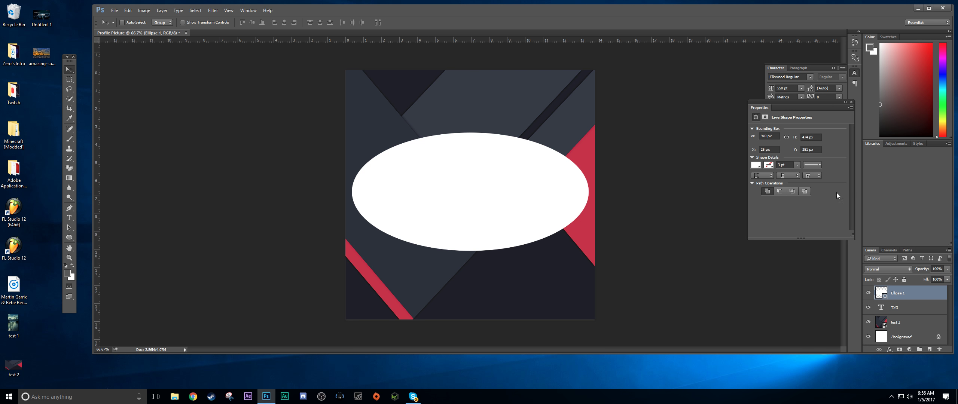
left_click(756, 164)
left_click(757, 204)
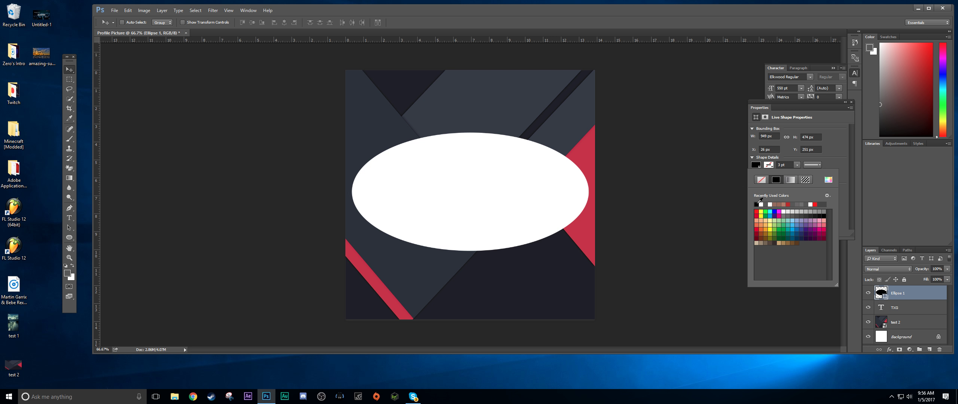
Step: Apply a Gaussian Blur to the ellipse, converting it to a smart object
left_click(213, 10)
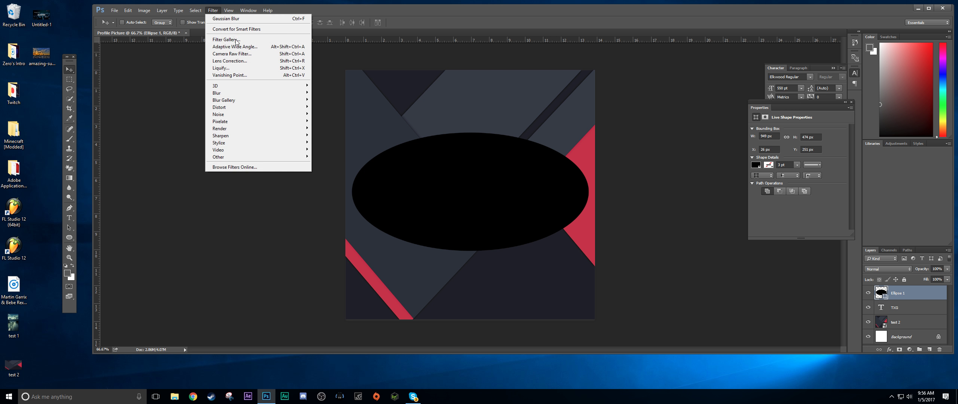
mouse_move(308, 96)
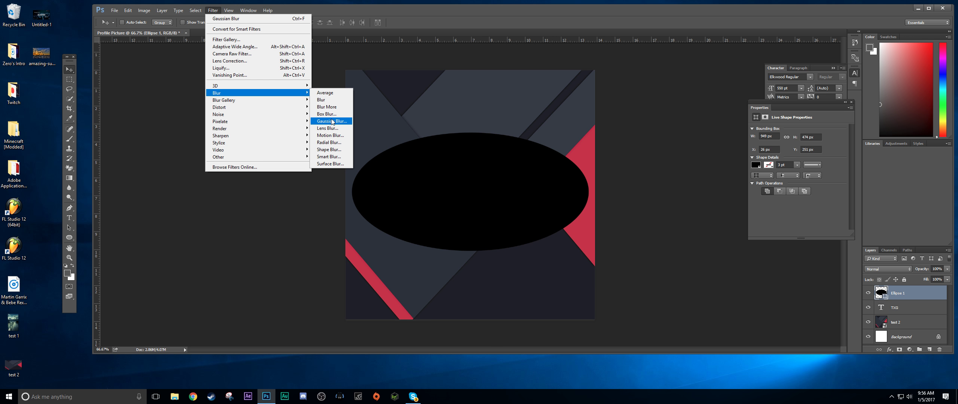
left_click(331, 121)
left_click(490, 144)
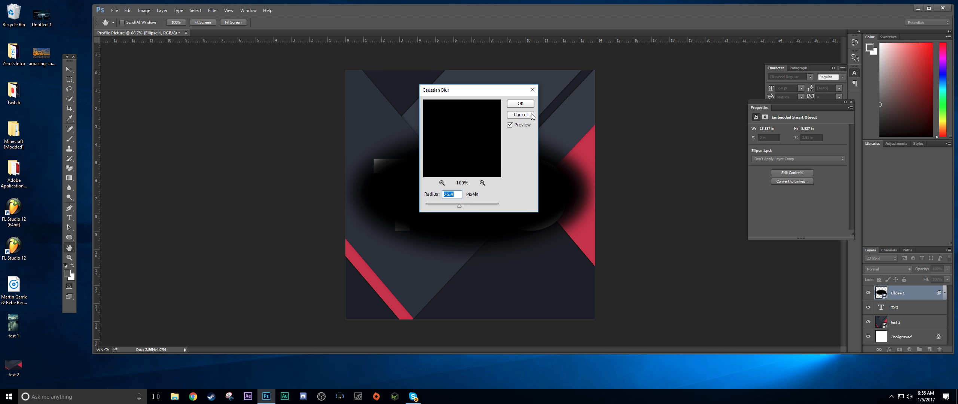
key("Return")
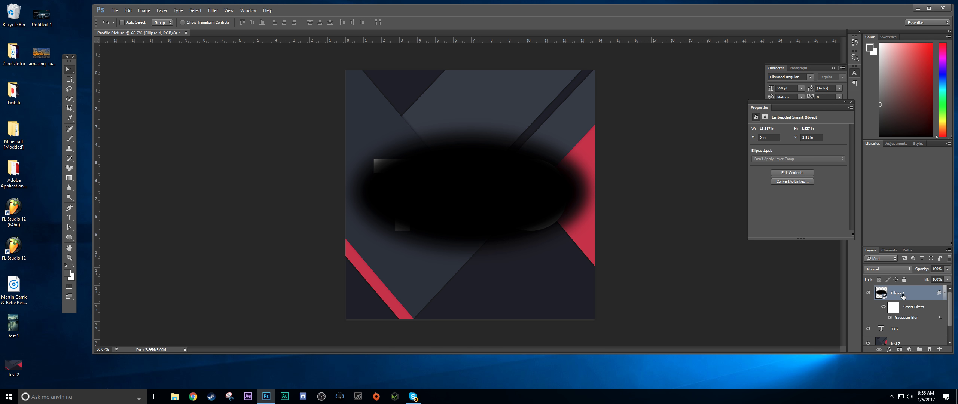
Step: Move Ellipse 1 below the TXG layer and lower its opacity to 28%
left_click_drag(905, 295, 897, 336)
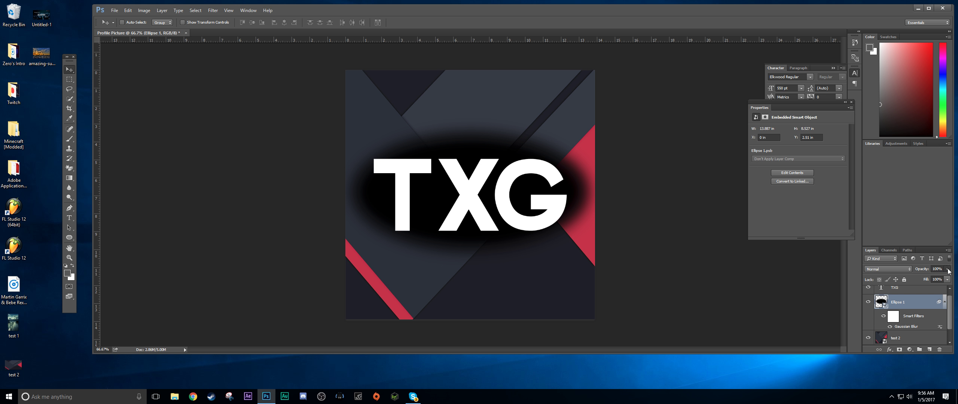
left_click(947, 269)
left_click_drag(942, 281, 927, 284)
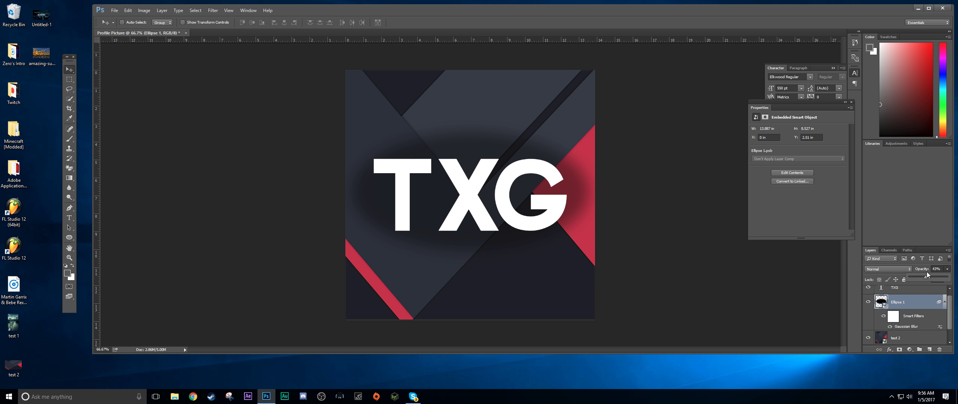
left_click_drag(927, 275, 920, 279)
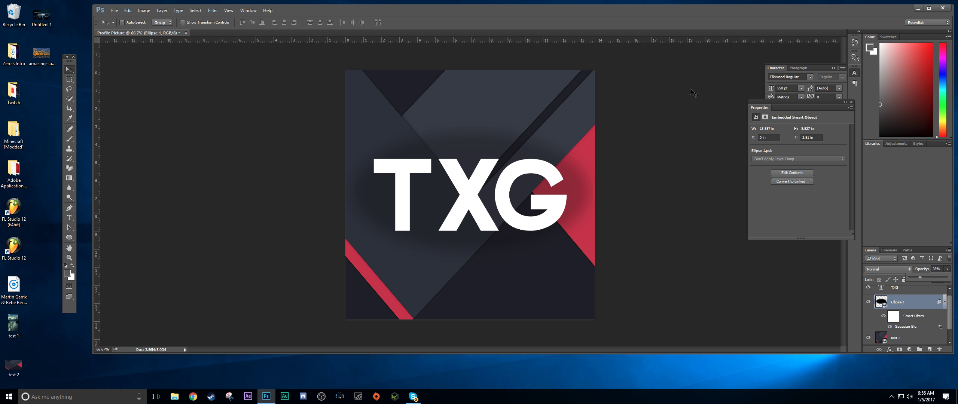
Step: Delete the Ellipse 1 and test 2 layers, leaving TXG on white
scroll(906, 315, "down", 1)
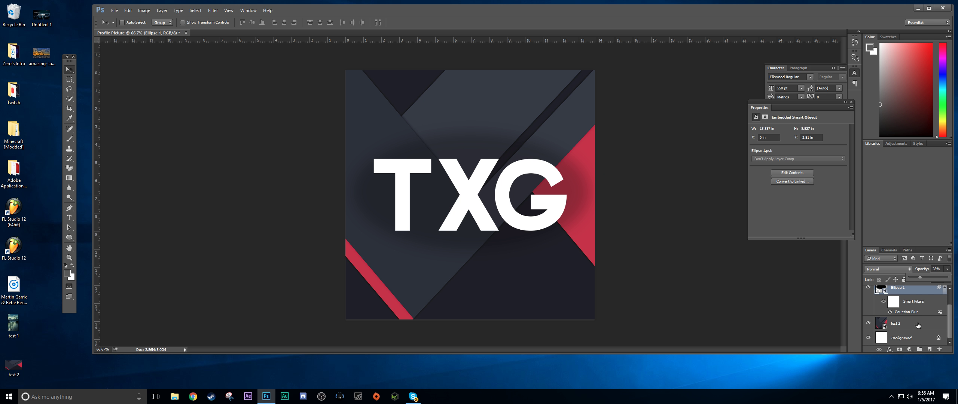
scroll(900, 310, "up", 2)
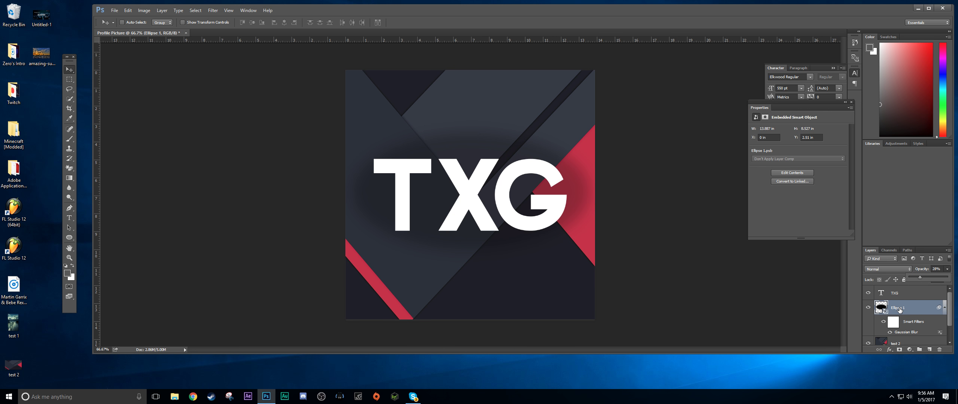
key("Delete")
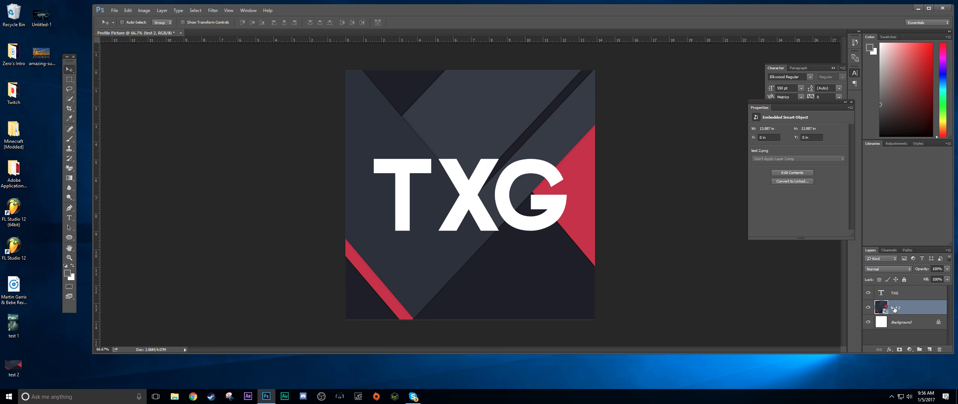
key("Delete")
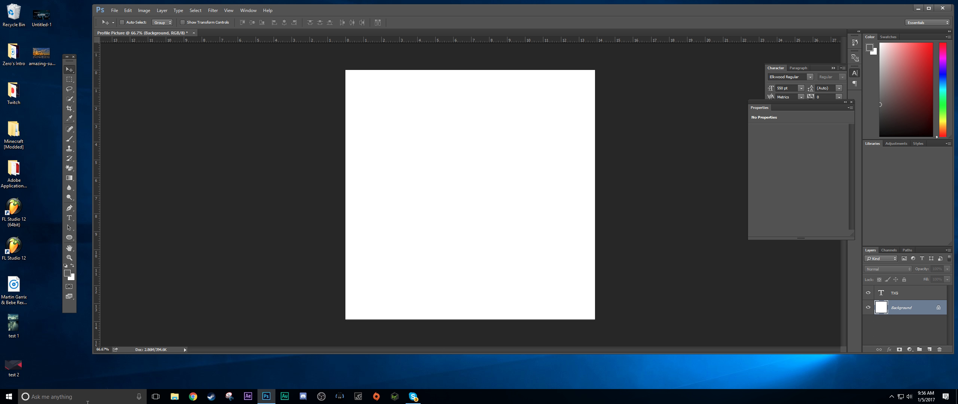
left_click(192, 397)
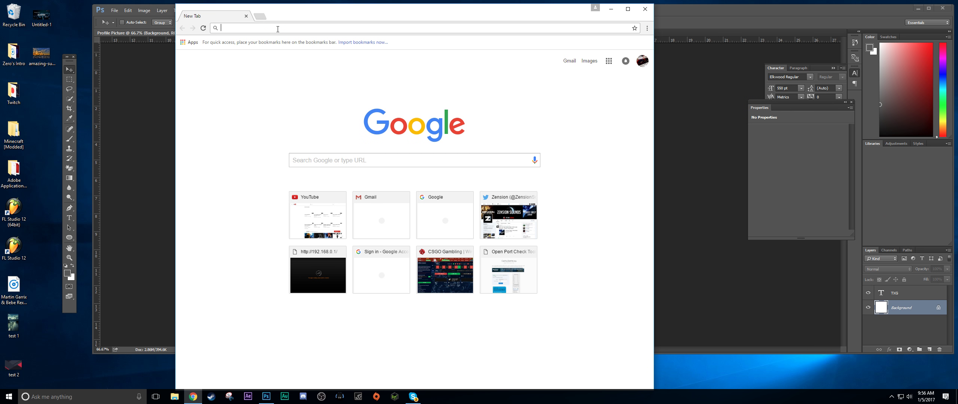
Step: Search Google for 'dafont', open dafont.com, shift the window aside, and open a new tab
type("dafont")
key("Return")
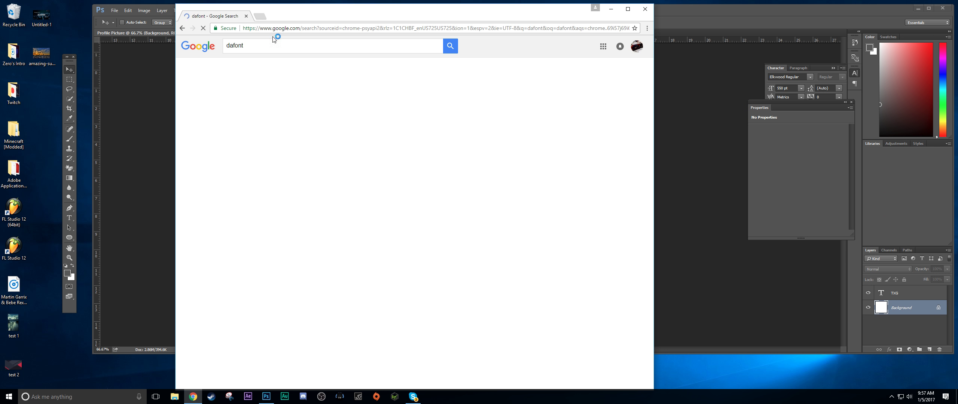
left_click(264, 109)
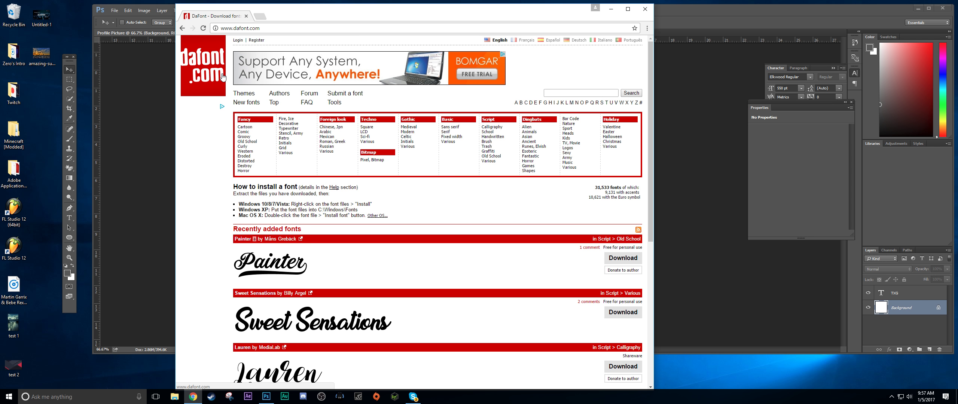
scroll(388, 215, "down", 7)
scroll(422, 247, "up", 7)
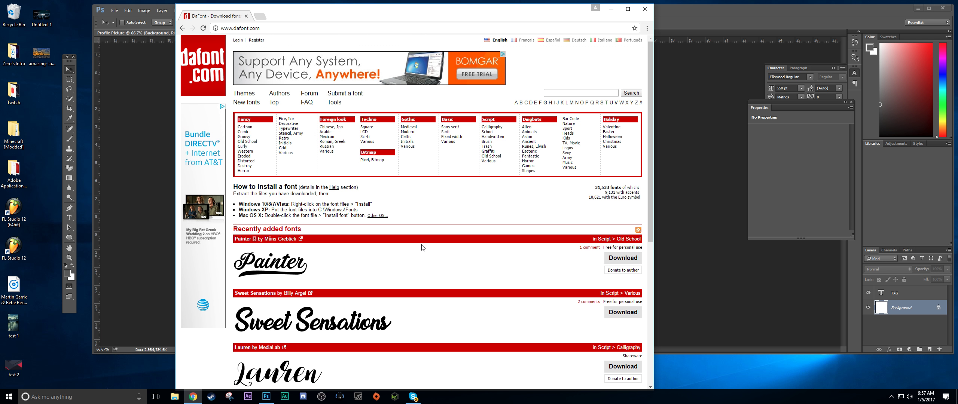
left_click_drag(324, 16, 359, 27)
key("ctrl+t")
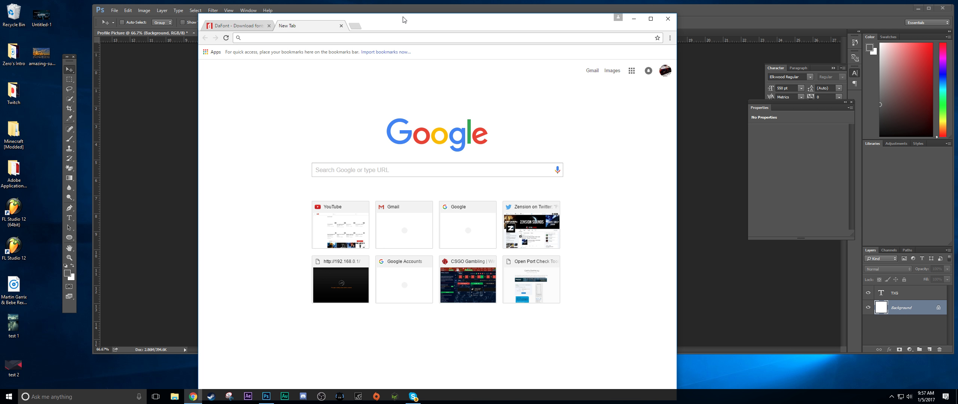
Step: Browse Google image results for copyright-free city sunset wallpapers, then minimise Chrome
type("city s")
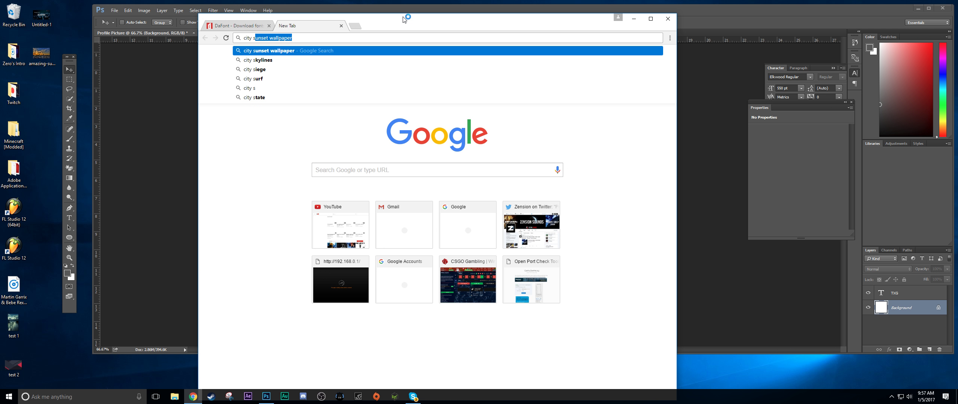
key("Return")
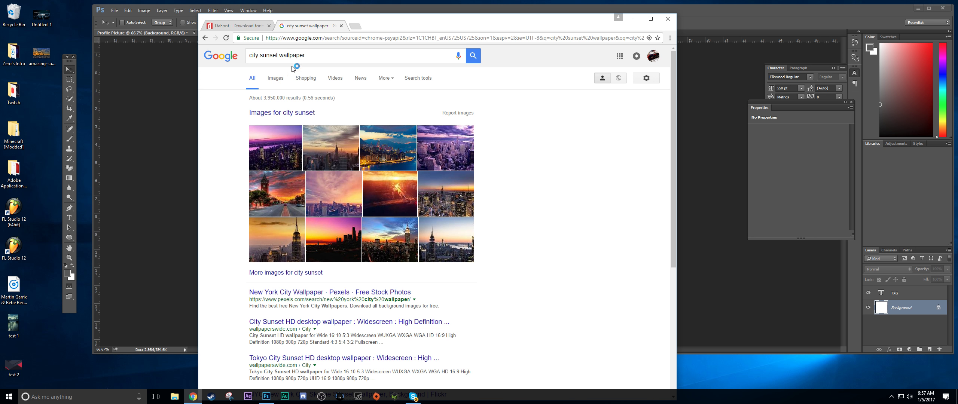
left_click(313, 56)
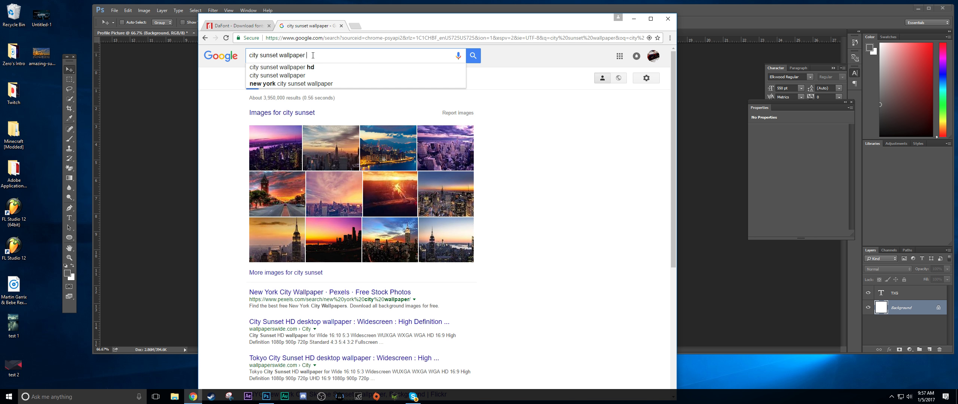
type("hd")
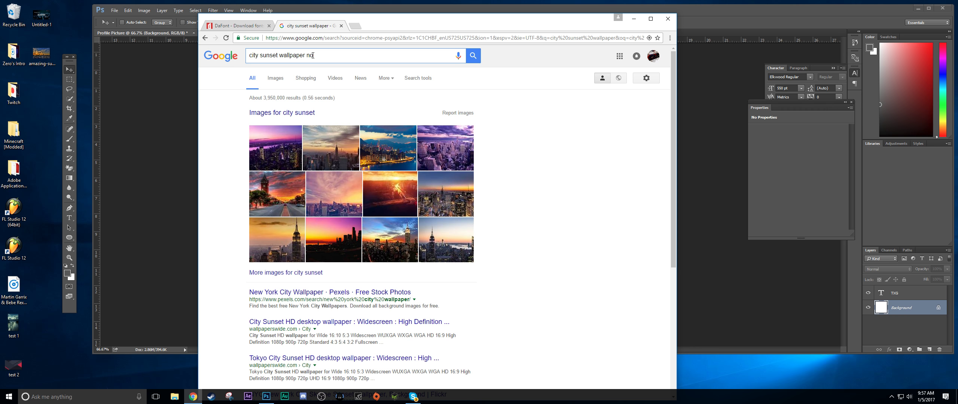
type(" copyright")
key("Return")
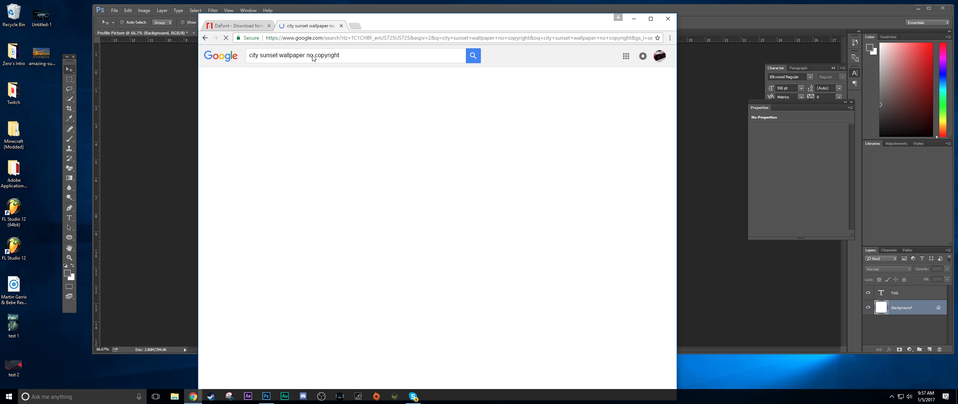
left_click(277, 84)
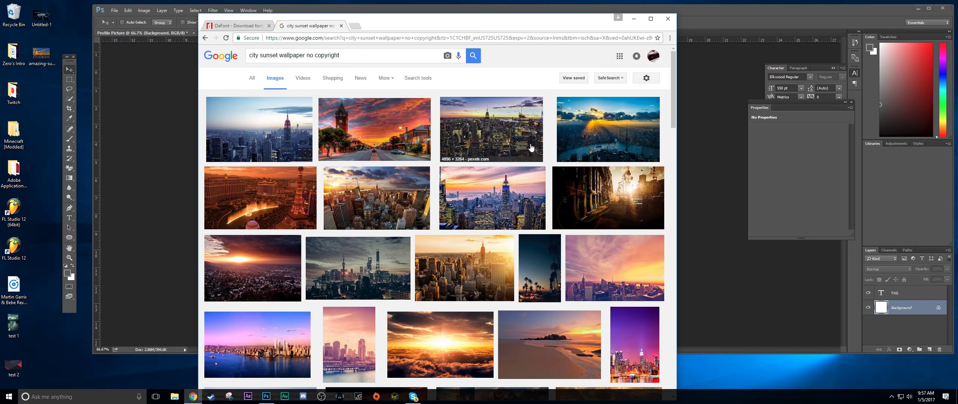
scroll(337, 217, "down", 2)
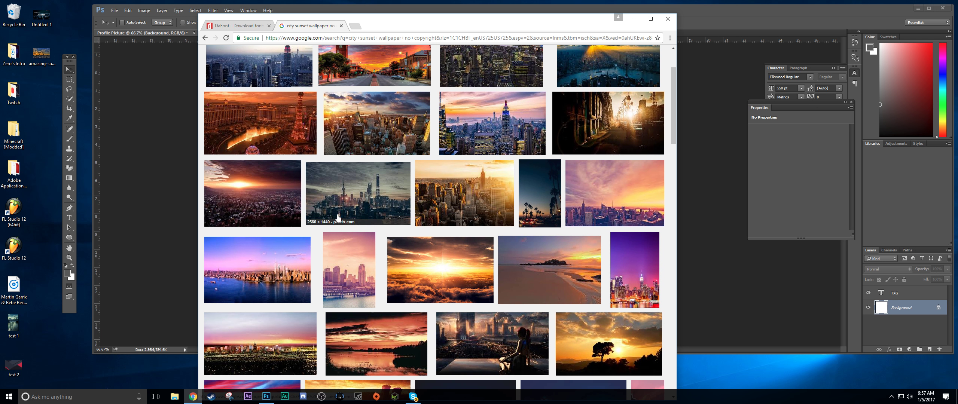
scroll(338, 217, "up", 2)
scroll(375, 170, "down", 4)
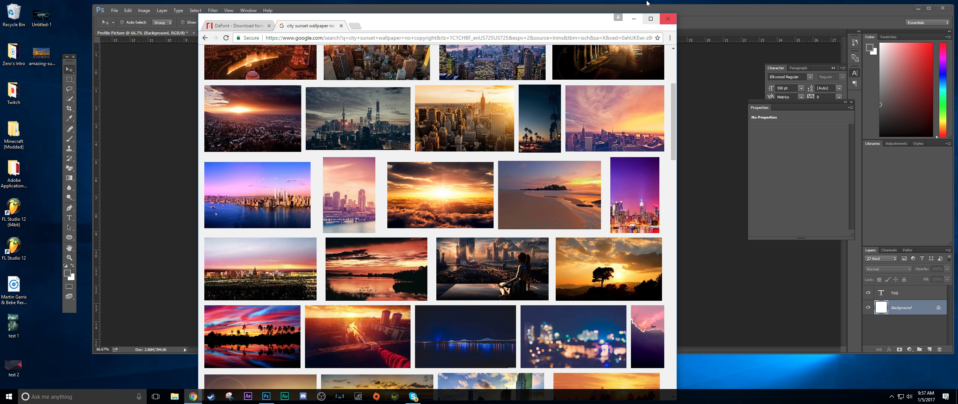
left_click(634, 19)
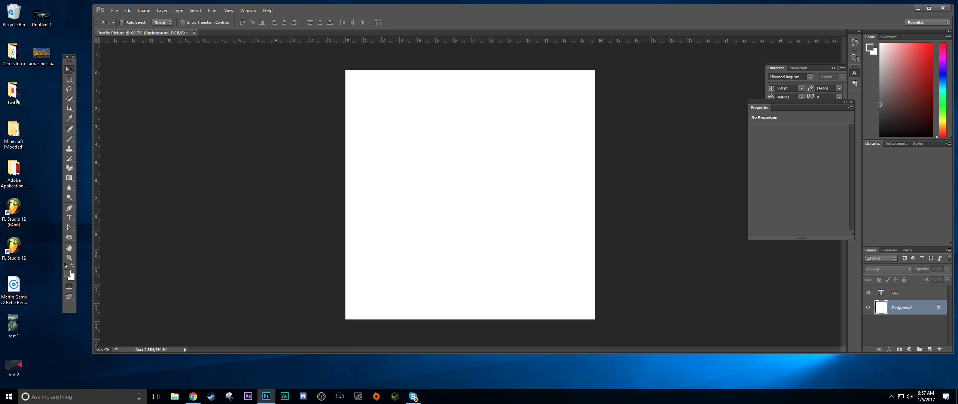
Step: Place the sunset city photo and scale it to fill the whole square canvas
left_click_drag(40, 60, 423, 170)
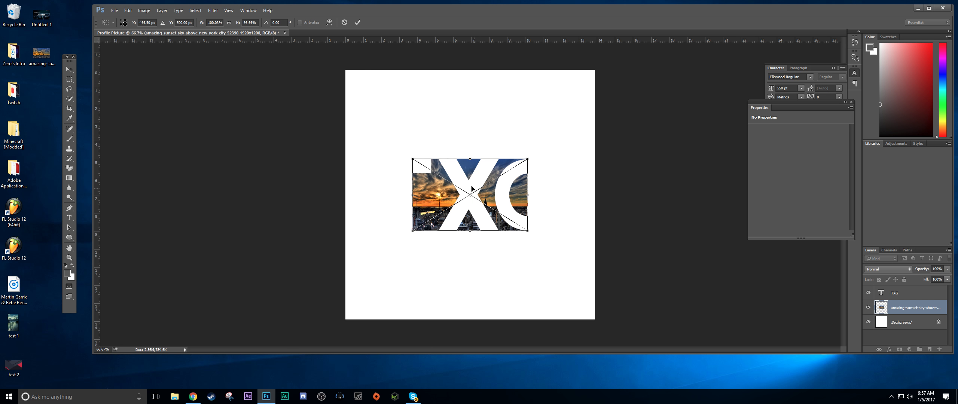
left_click_drag(472, 189, 404, 100)
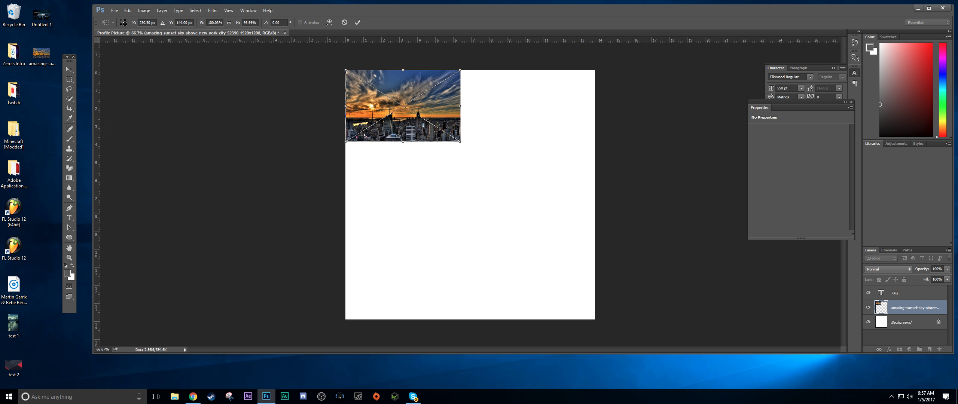
left_click_drag(460, 141, 574, 262)
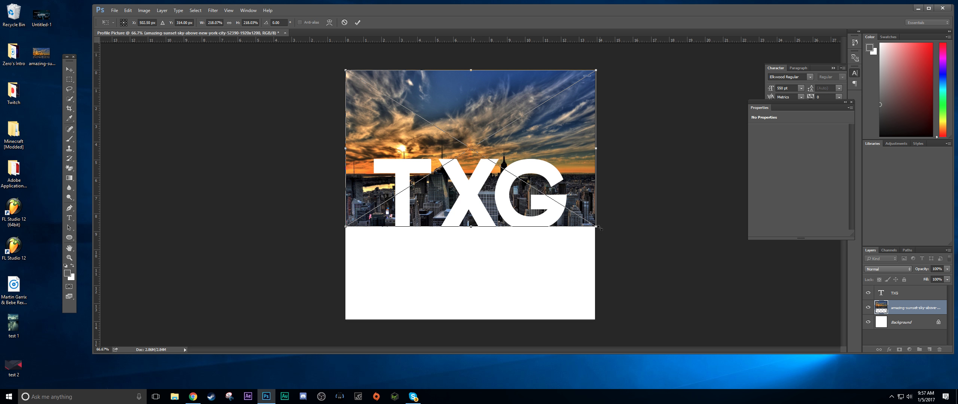
left_click_drag(598, 227, 595, 226)
left_click_drag(470, 226, 484, 317)
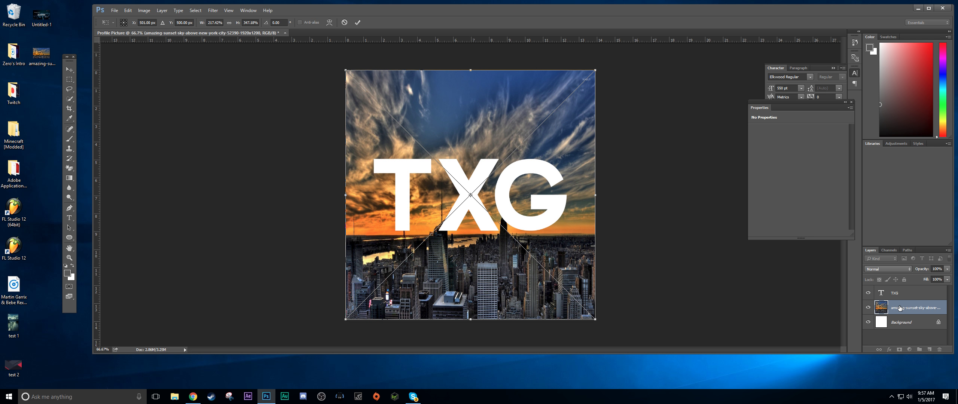
left_click(67, 72)
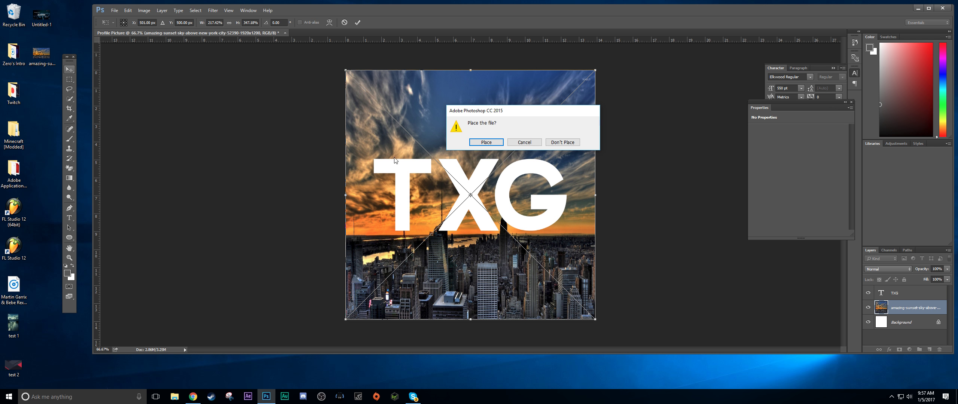
left_click(480, 145)
left_click(213, 10)
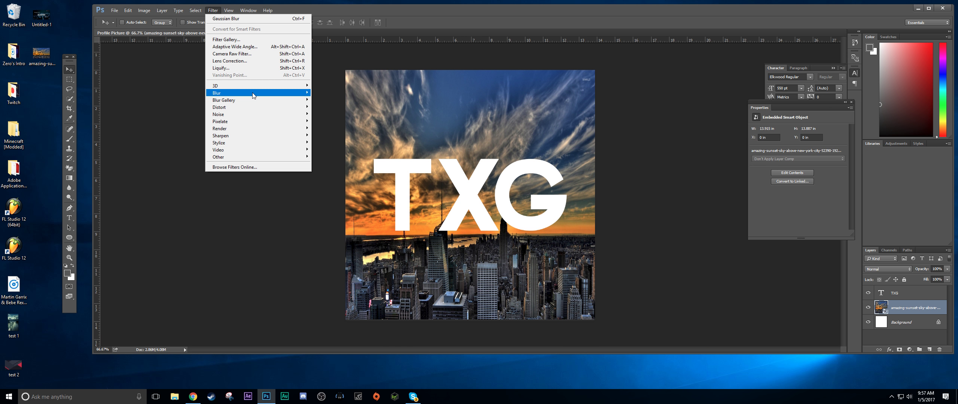
Step: Blur the sunset photo with a Gaussian Blur of about 8.6 px radius
mouse_move(254, 95)
left_click(339, 119)
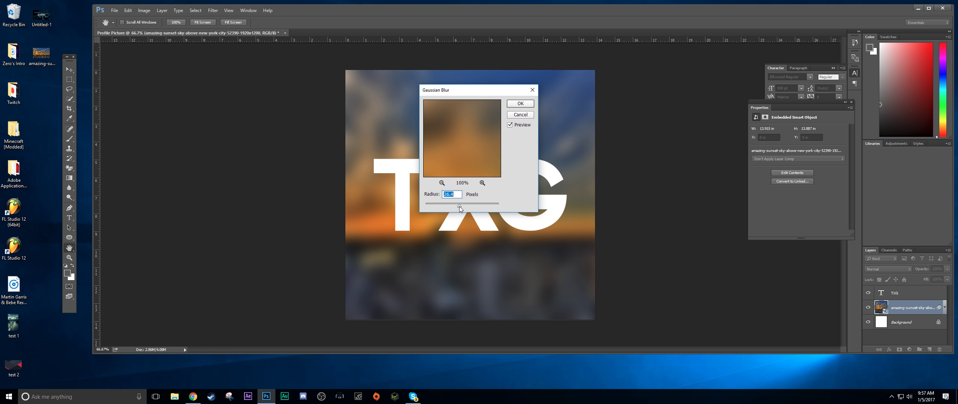
left_click_drag(455, 206, 452, 206)
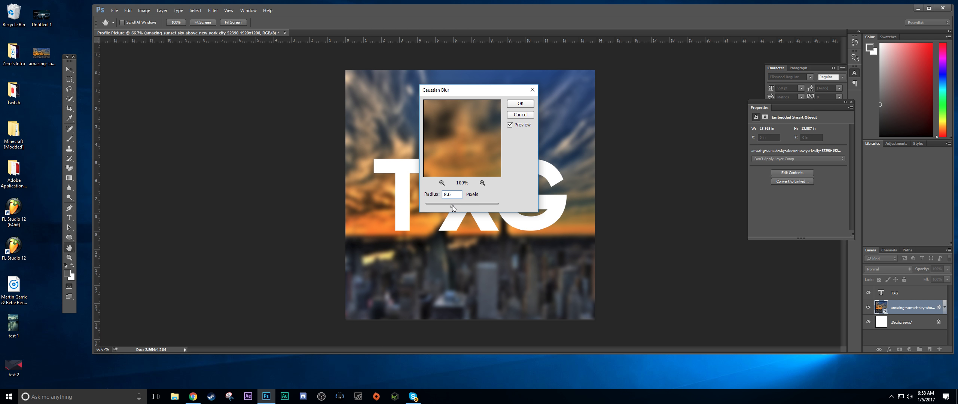
left_click(516, 105)
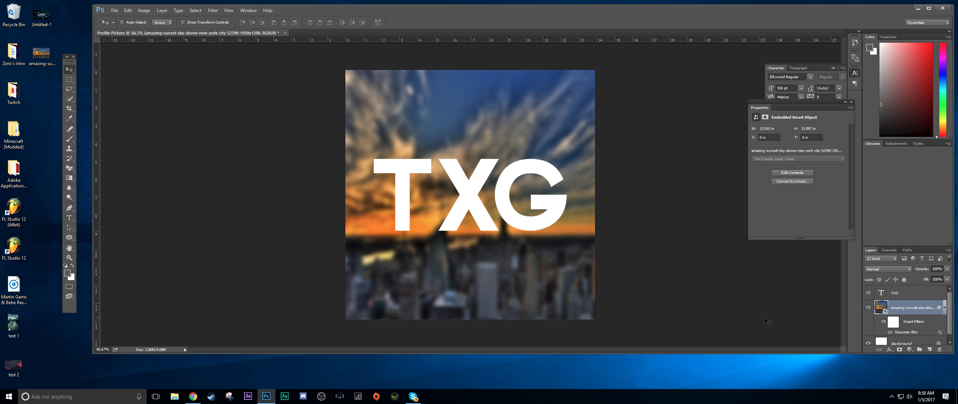
Step: Change all the TXG text to the Ganix Apec Regular font and drag it back to the canvas centre
left_click(909, 297)
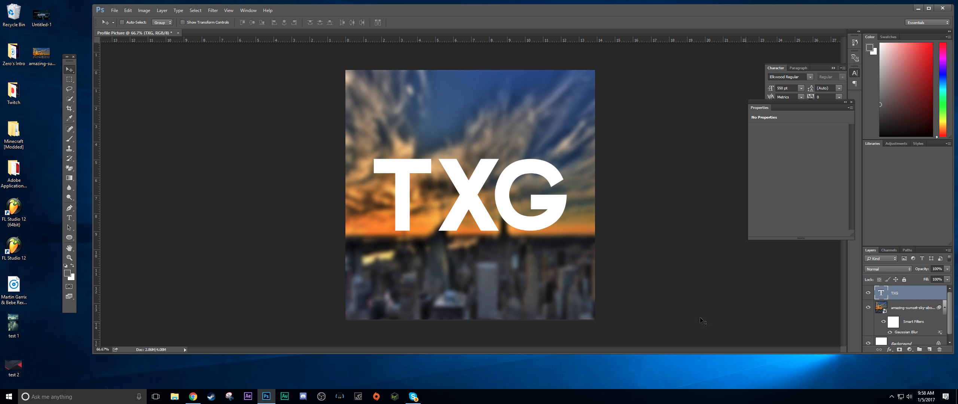
left_click(69, 218)
left_click(535, 209)
key("ctrl+a")
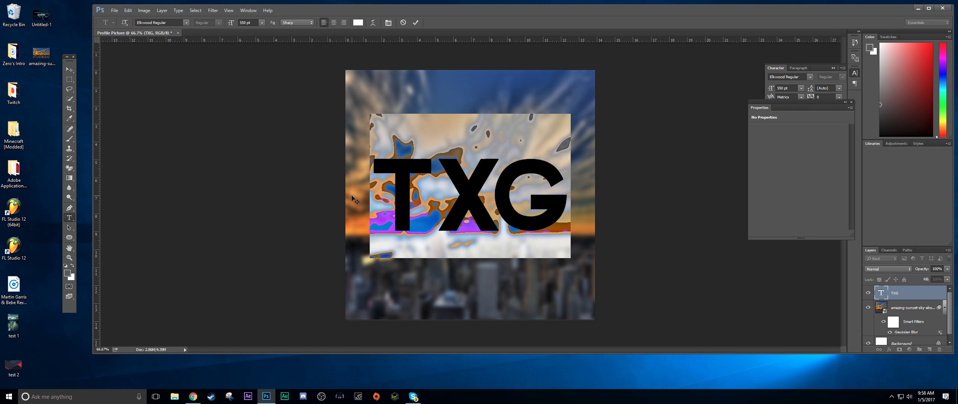
left_click(186, 23)
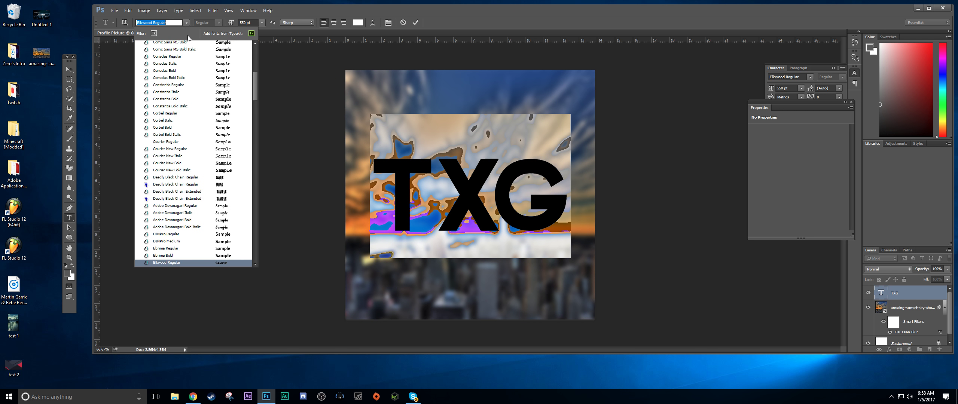
scroll(171, 129, "down", 10)
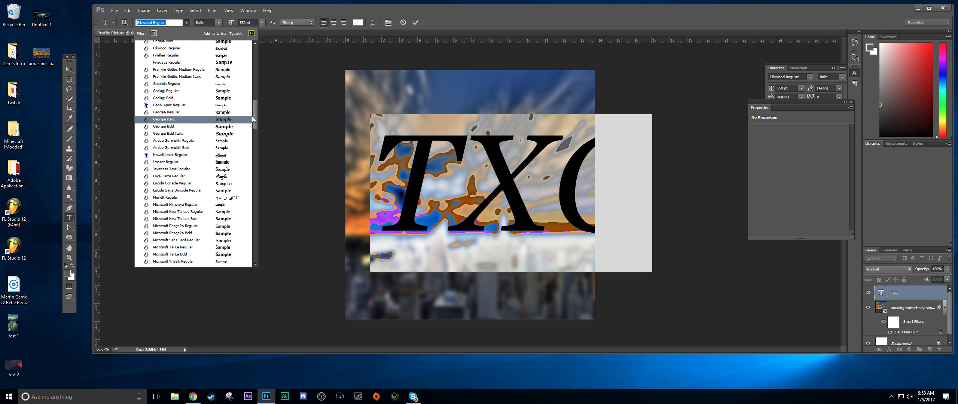
left_click(174, 106)
left_click(69, 69)
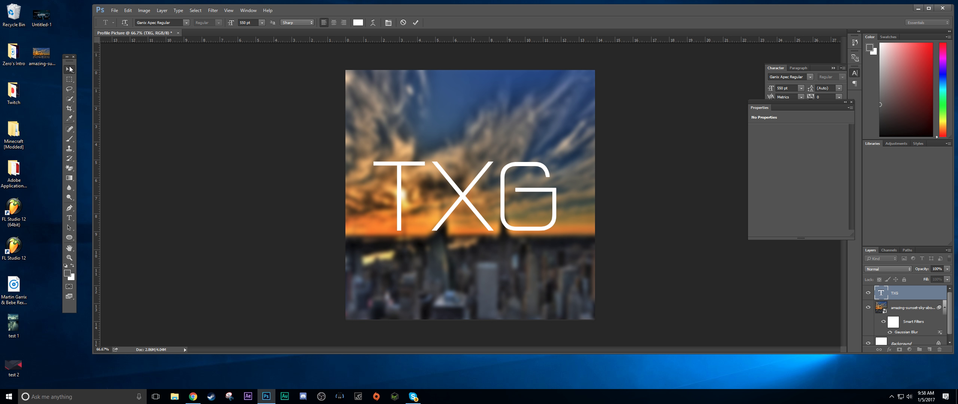
left_click_drag(400, 204, 406, 204)
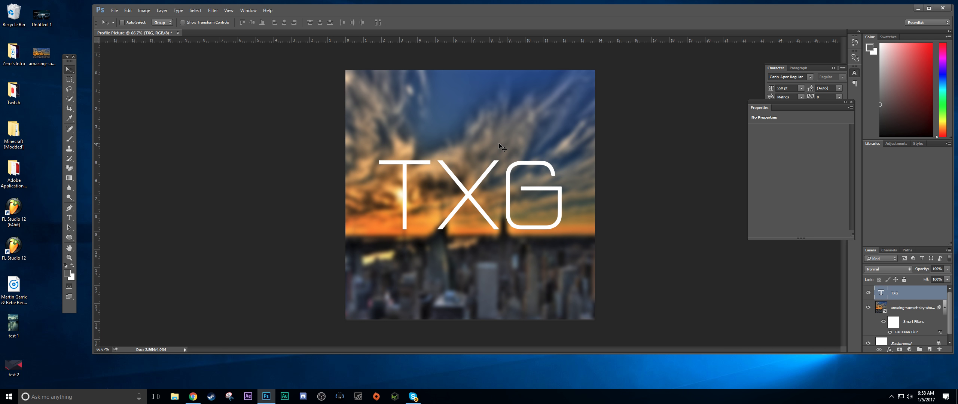
Step: Draw a wide 952 × 494 px ellipse over the TXG text and fill it solid black
left_click(69, 238)
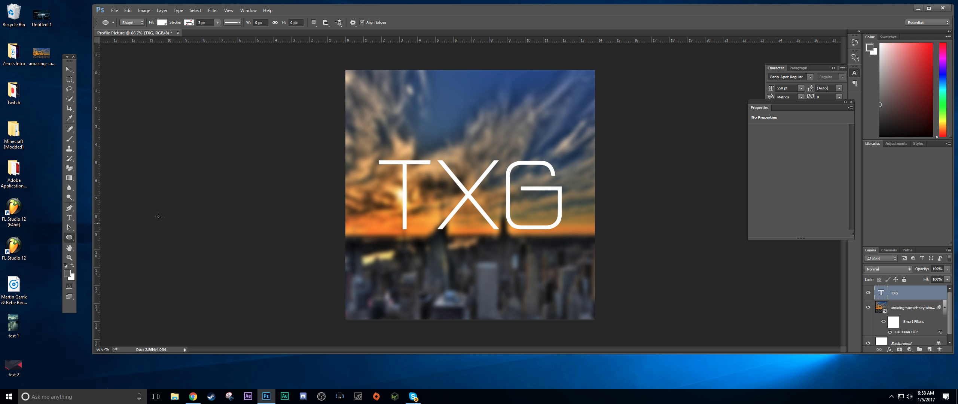
left_click_drag(350, 132, 588, 256)
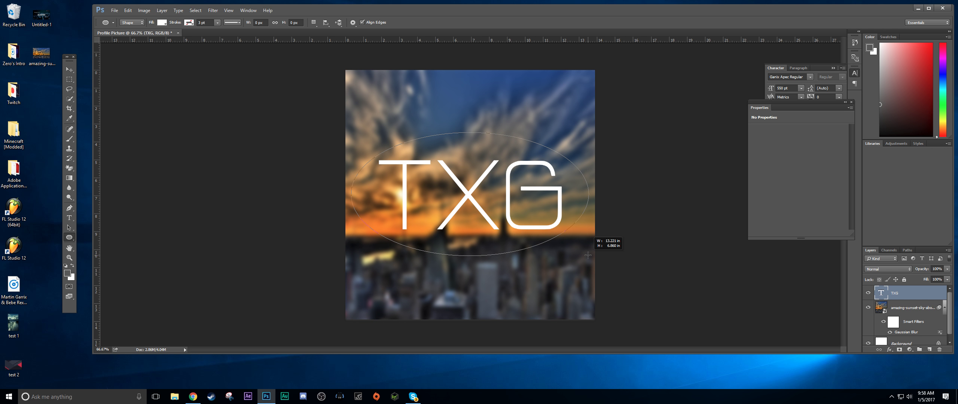
left_click_drag(588, 255, 588, 255)
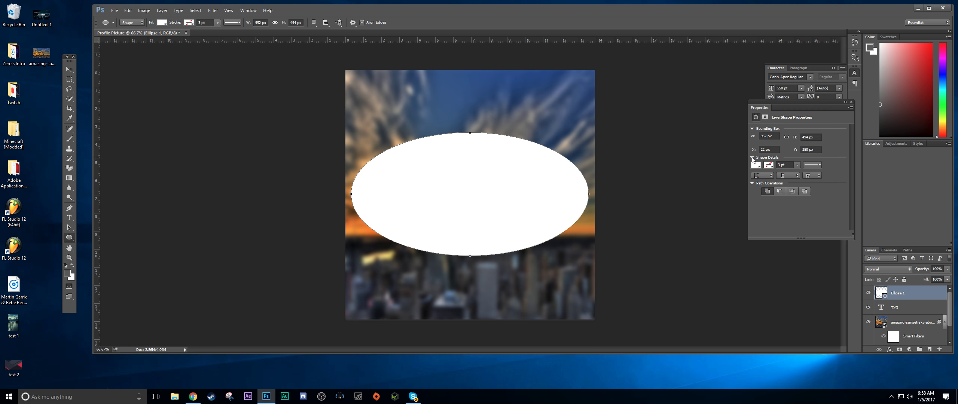
left_click(756, 164)
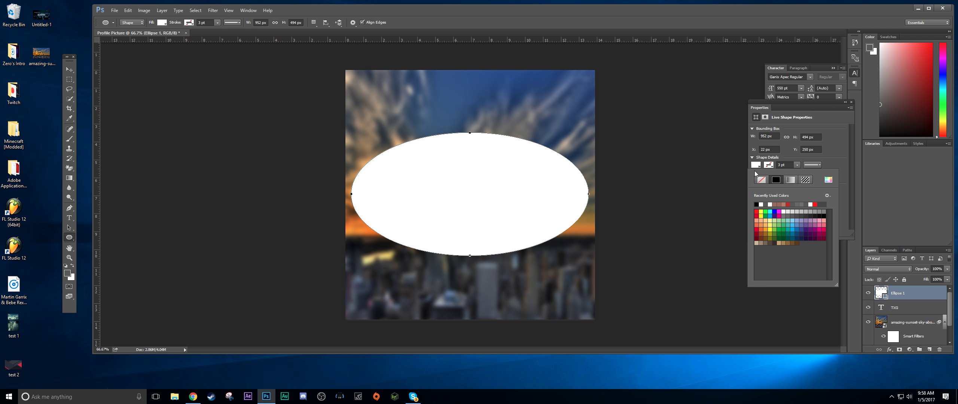
left_click(757, 204)
Step: Convert Ellipse 1 to a smart object and apply a Gaussian Blur of about 26 px radius
key("v")
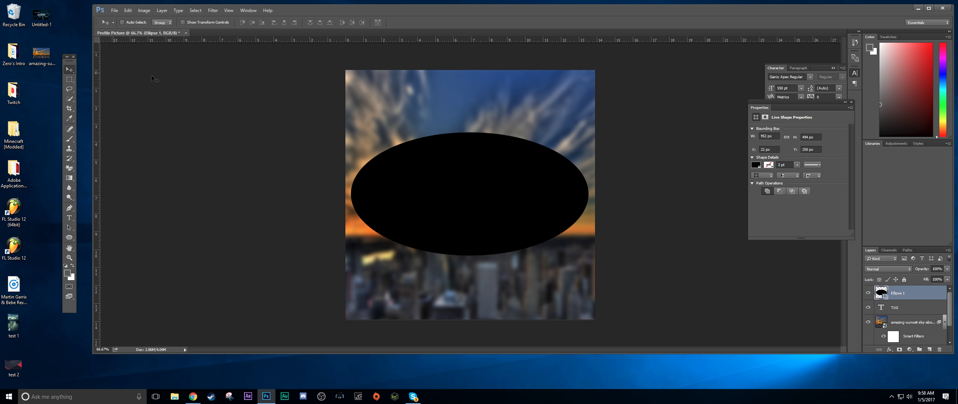
left_click(212, 10)
mouse_move(245, 93)
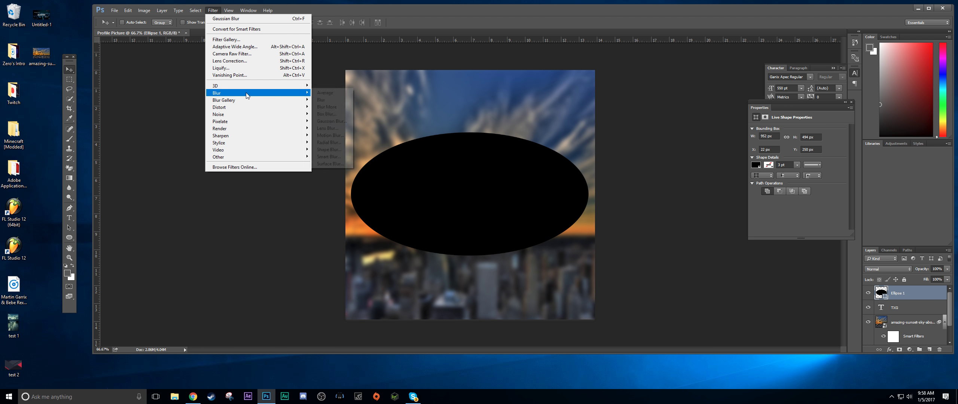
left_click(332, 121)
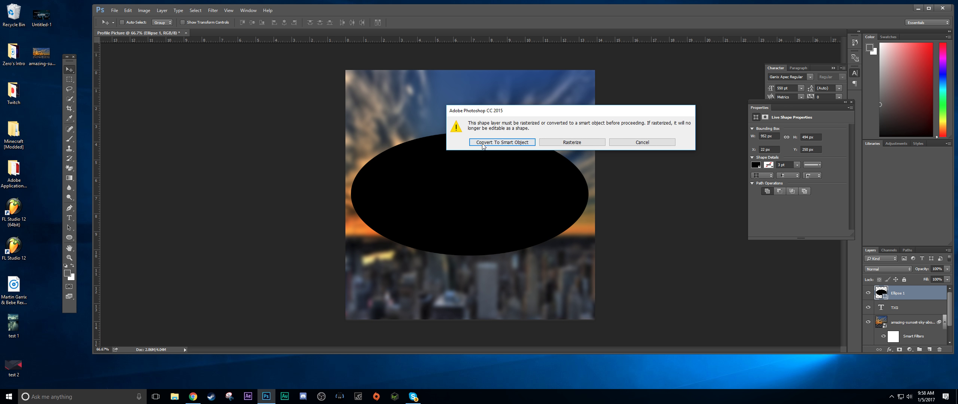
left_click(522, 142)
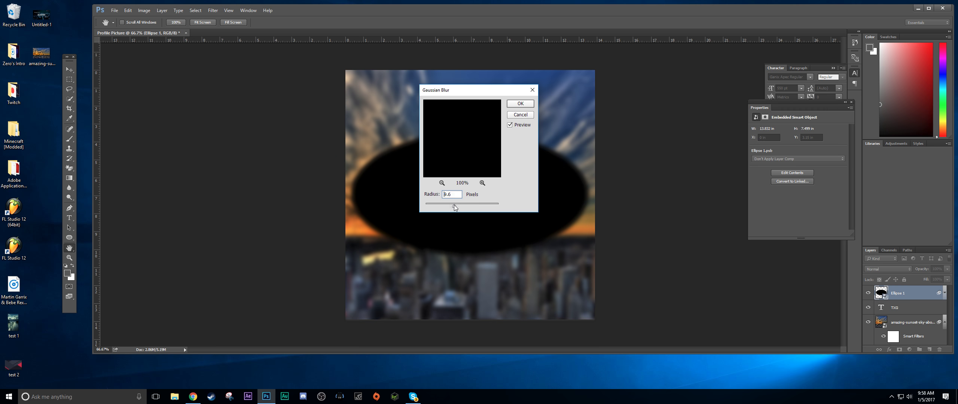
left_click_drag(458, 205, 460, 205)
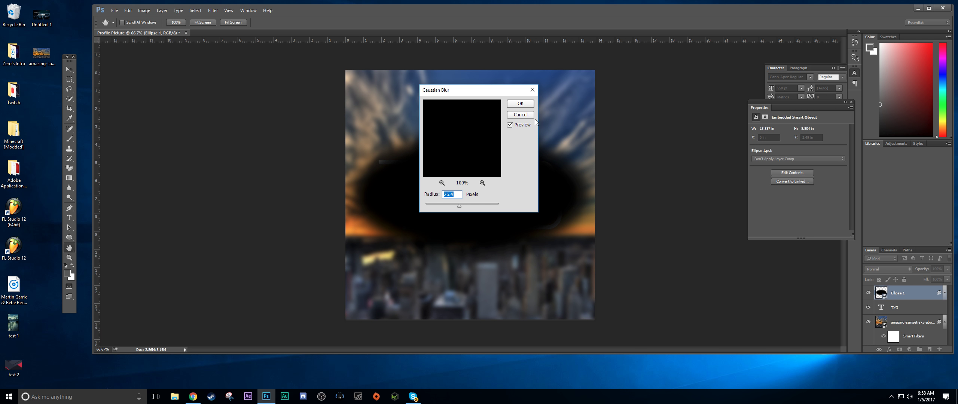
left_click(520, 103)
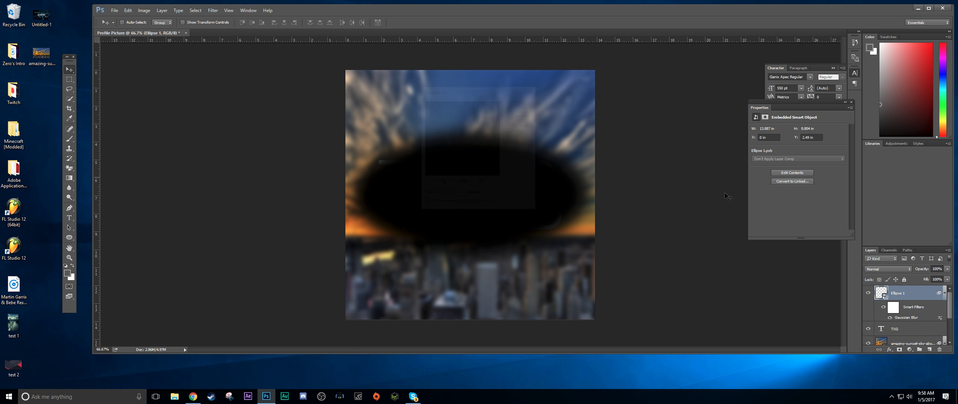
left_click(947, 269)
Step: Move the TXG layer above Ellipse 1 and fade the ellipse to 35% opacity
left_click_drag(945, 278, 926, 279)
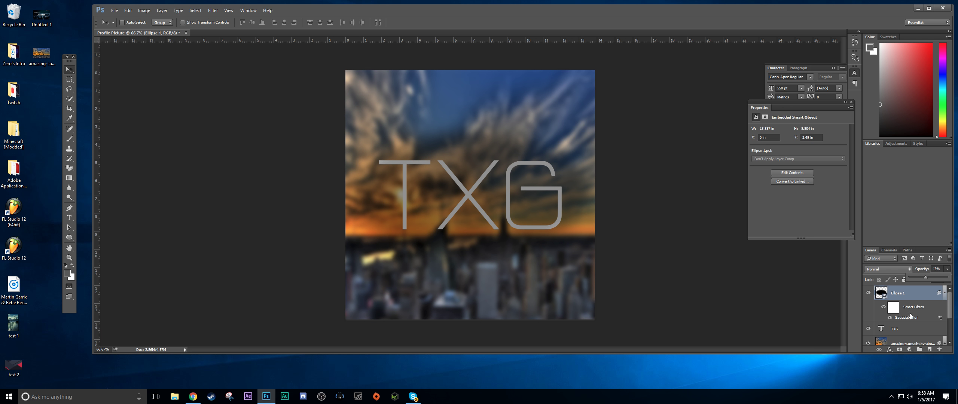
left_click_drag(905, 330, 900, 289)
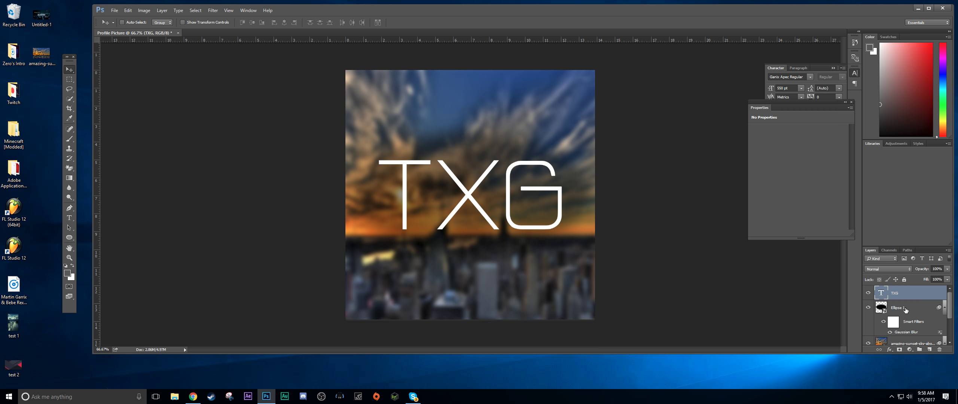
left_click(947, 269)
left_click_drag(927, 277, 926, 278)
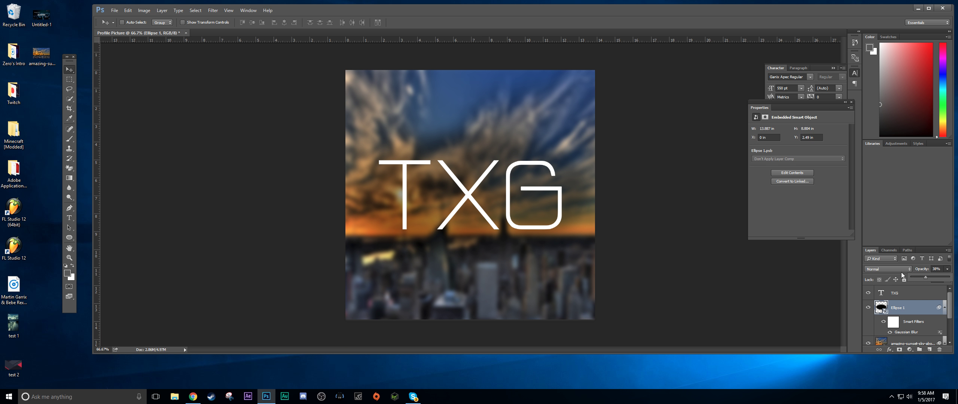
left_click_drag(927, 279, 926, 279)
left_click(726, 222)
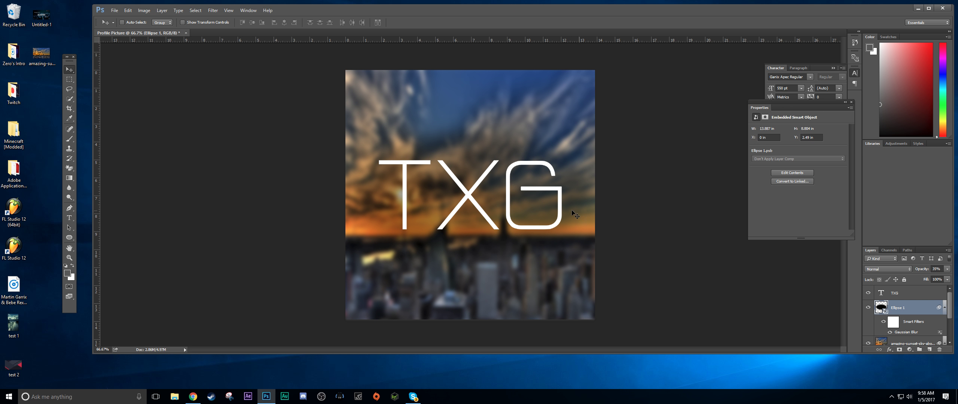